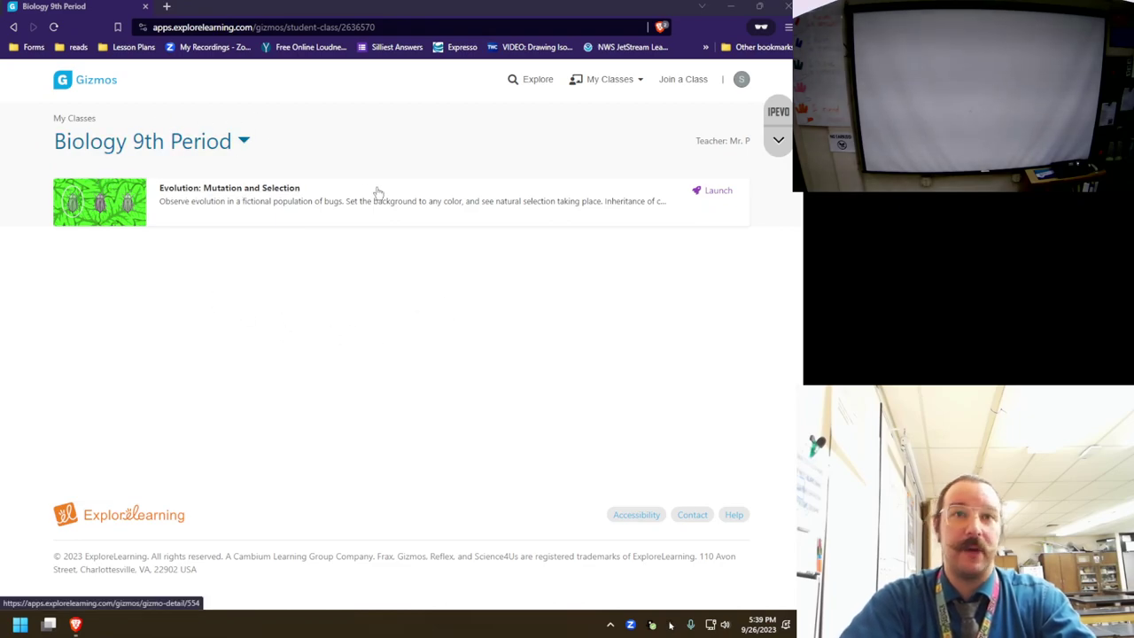
- Launch the Evolution: Mutation and Selection Gizmo, then bring up the weekly biology agenda slides
{"action": "left_click", "coordinate": [718, 192]}
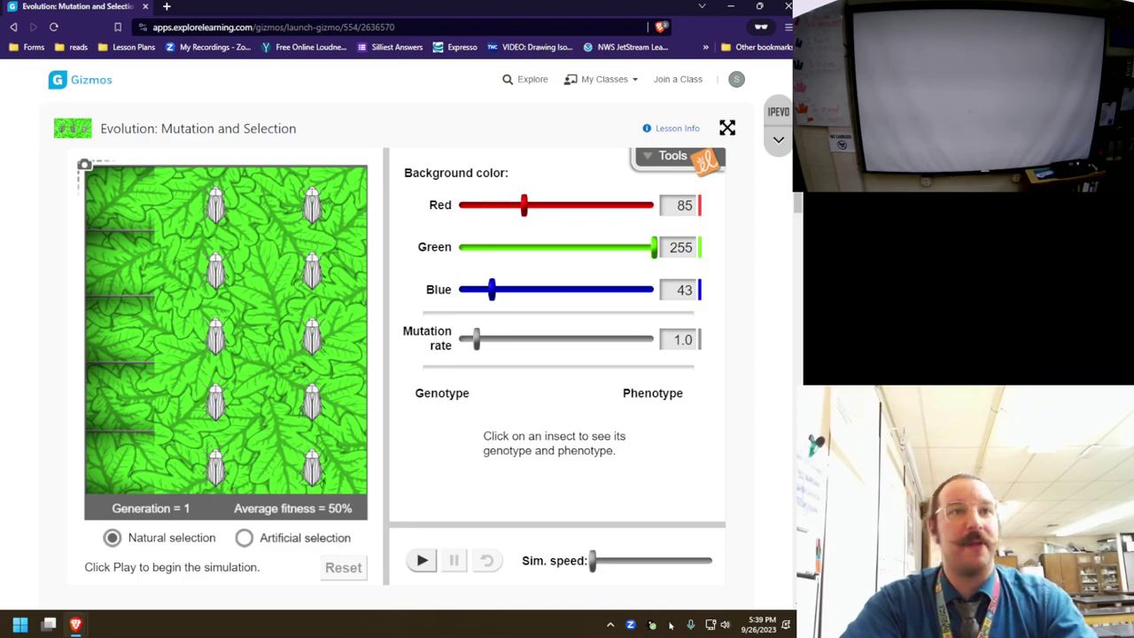
{"action": "key", "text": "alt+Tab"}
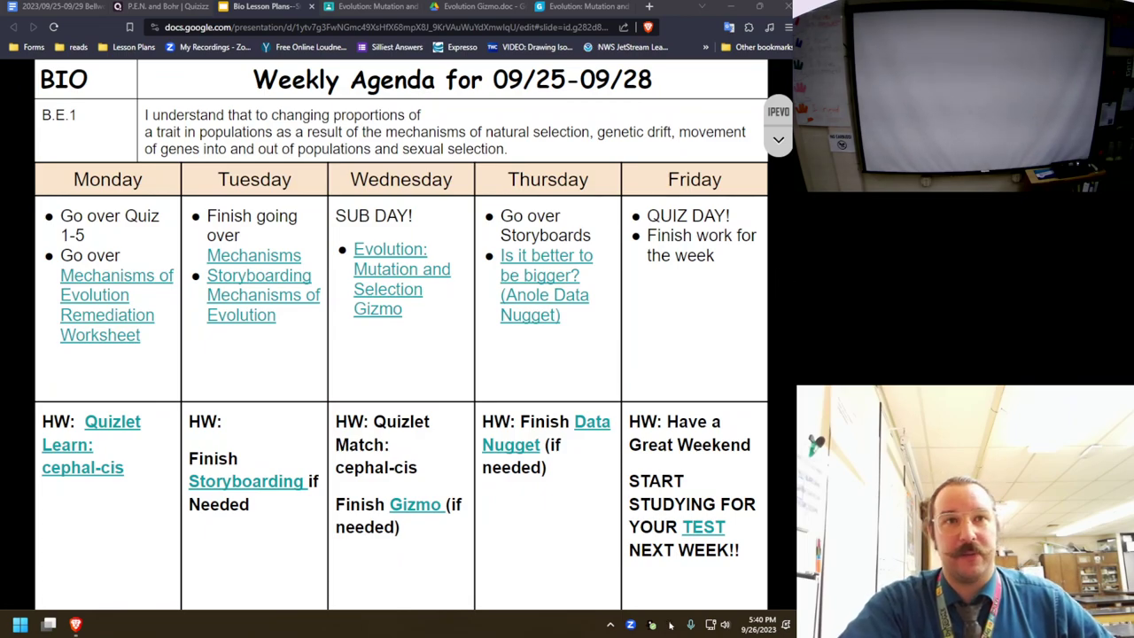
- Move from the agenda slides to the Classroom Evolution Gizmo assignment with its worksheet and class codes
{"action": "key", "text": "ctrl+Tab"}
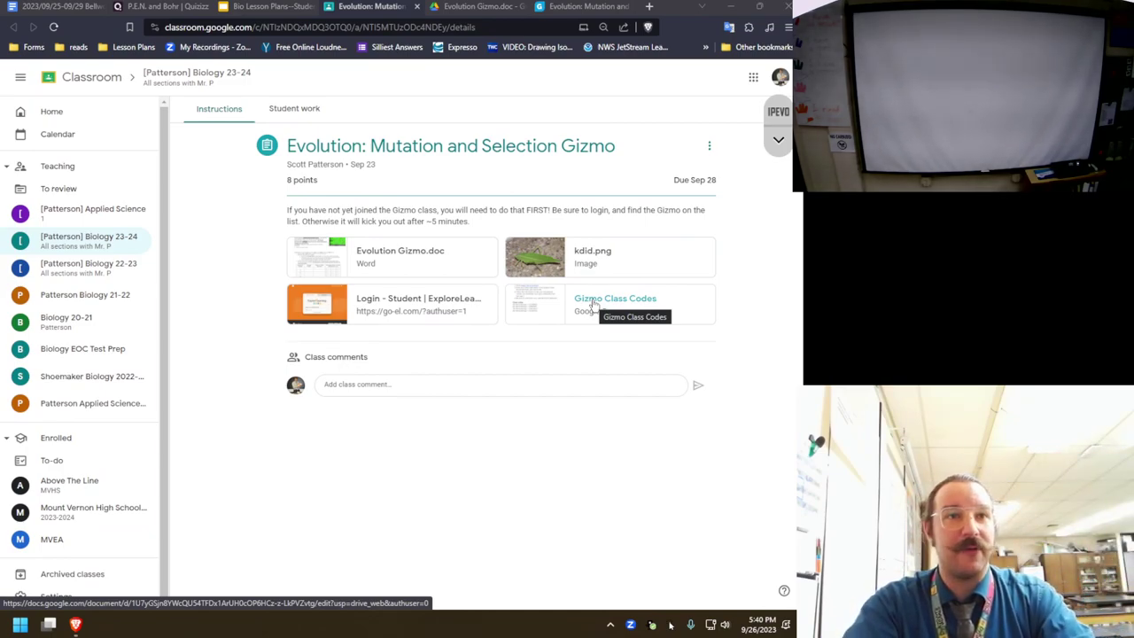
- Set the Gizmo background to Red 115, Green 198, Blue 69, then bring up the Evolution Gizmo worksheet
{"action": "left_click", "coordinate": [586, 9]}
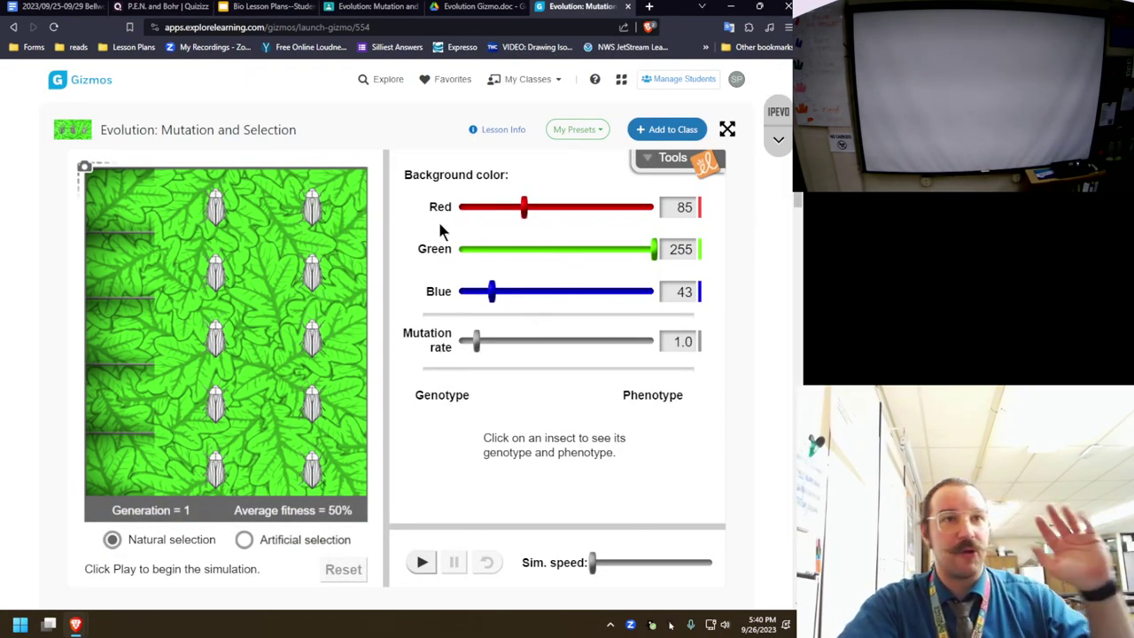
{"action": "mouse_move", "coordinate": [522, 206]}
{"action": "left_mouse_down"}
{"action": "mouse_move", "coordinate": [652, 206]}
{"action": "mouse_move", "coordinate": [546, 207]}
{"action": "left_mouse_up"}
{"action": "mouse_move", "coordinate": [651, 248]}
{"action": "left_mouse_down"}
{"action": "mouse_move", "coordinate": [488, 249]}
{"action": "mouse_move", "coordinate": [610, 248]}
{"action": "left_mouse_up"}
{"action": "mouse_move", "coordinate": [493, 291]}
{"action": "left_mouse_down"}
{"action": "mouse_move", "coordinate": [628, 291]}
{"action": "mouse_move", "coordinate": [511, 292]}
{"action": "left_mouse_up"}
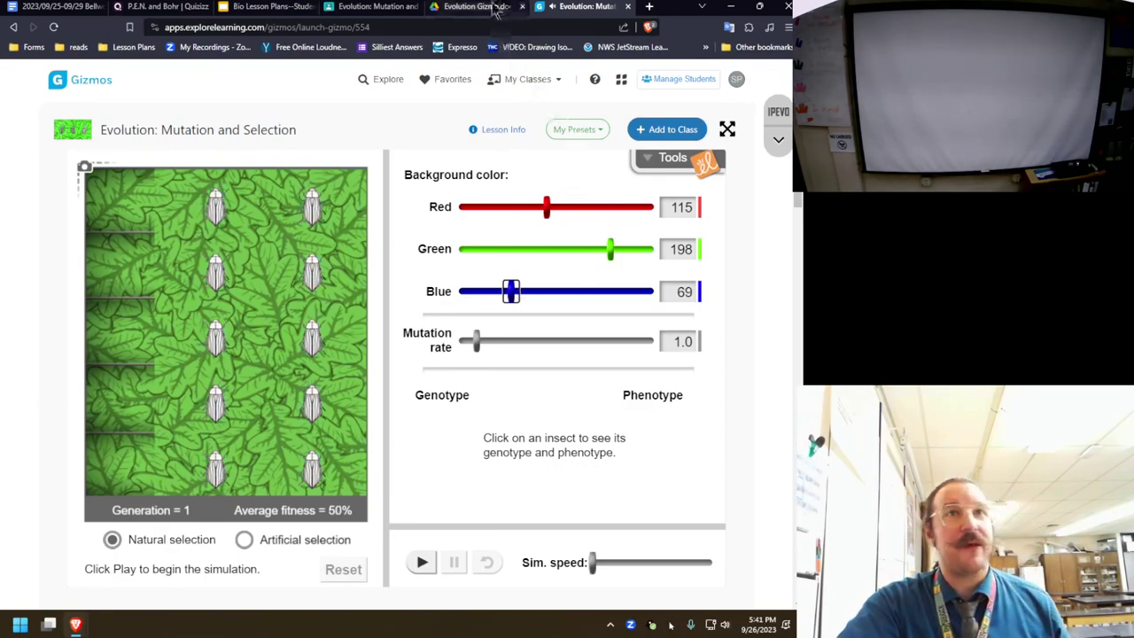
{"action": "left_click", "coordinate": [494, 9]}
- Review the worksheet's target background colour of Red 100, Green 255, Blue 50
{"action": "scroll", "coordinate": [420, 292], "scroll_direction": "up", "scroll_amount": 4}
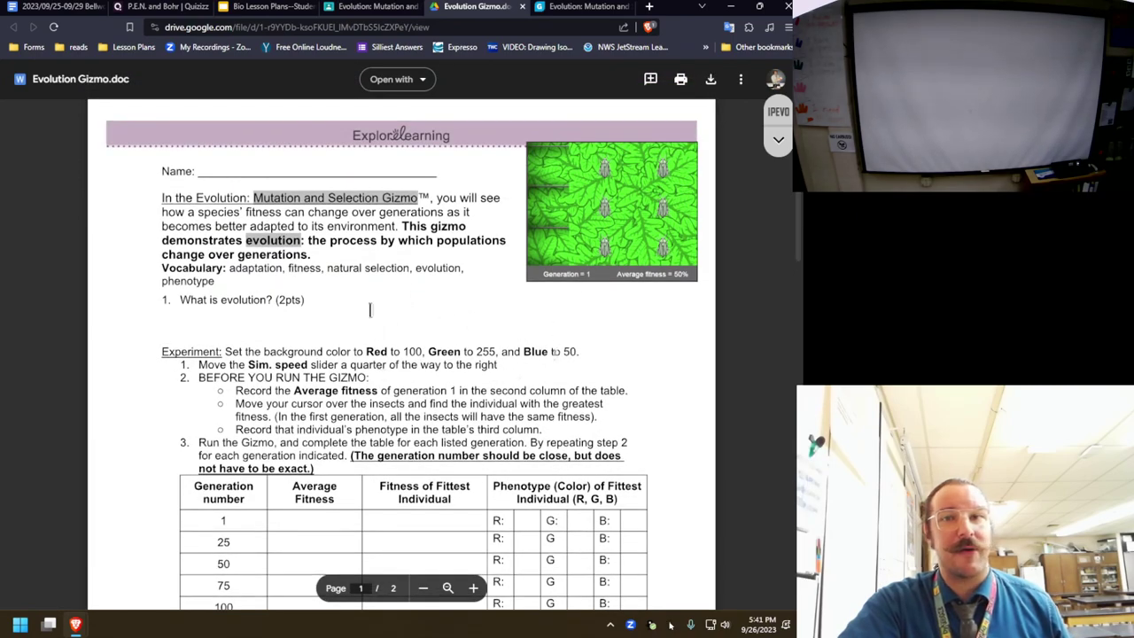
{"action": "left_click_drag", "start_coordinate": [366, 351], "coordinate": [584, 353]}
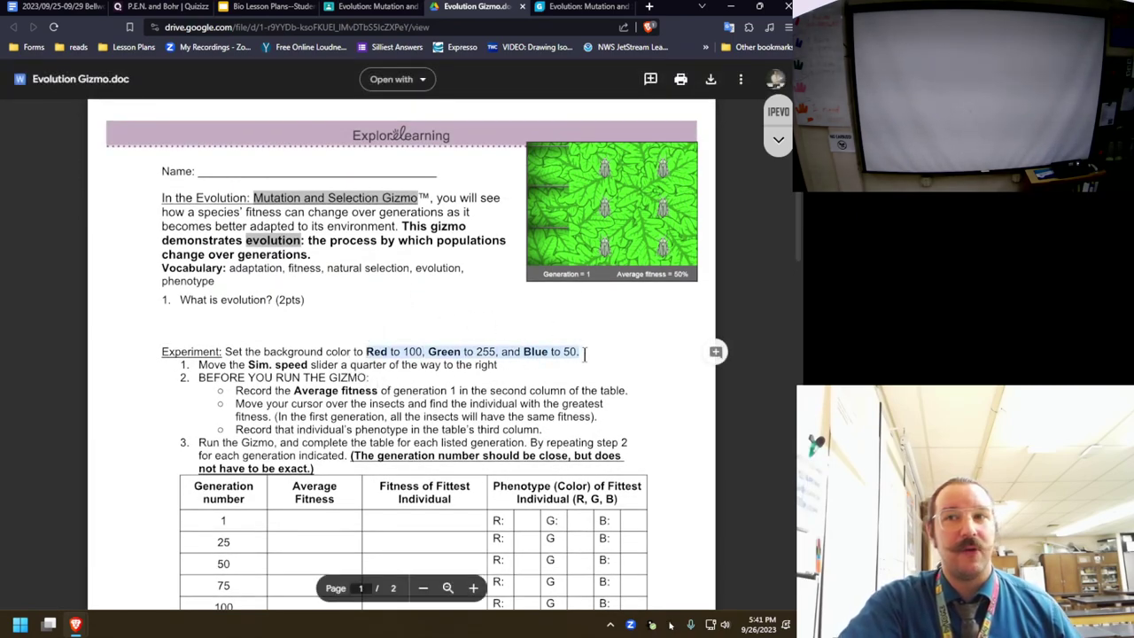
{"action": "left_click", "coordinate": [609, 344]}
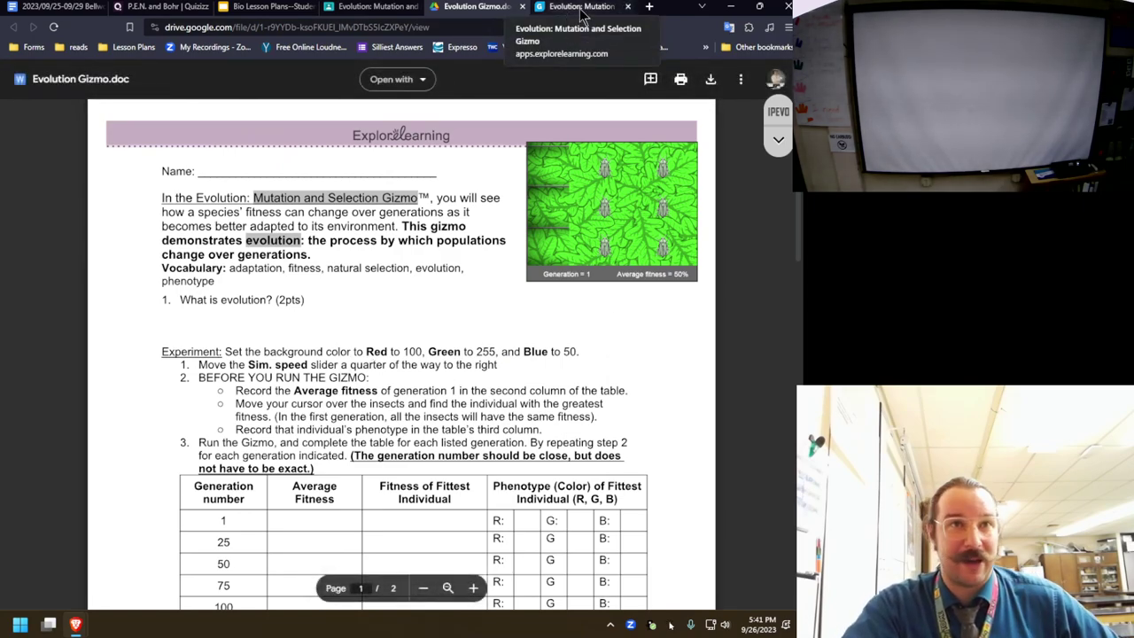
- Back in the Gizmo, start and pause the simulation twice to try the controls
{"action": "left_click", "coordinate": [577, 7]}
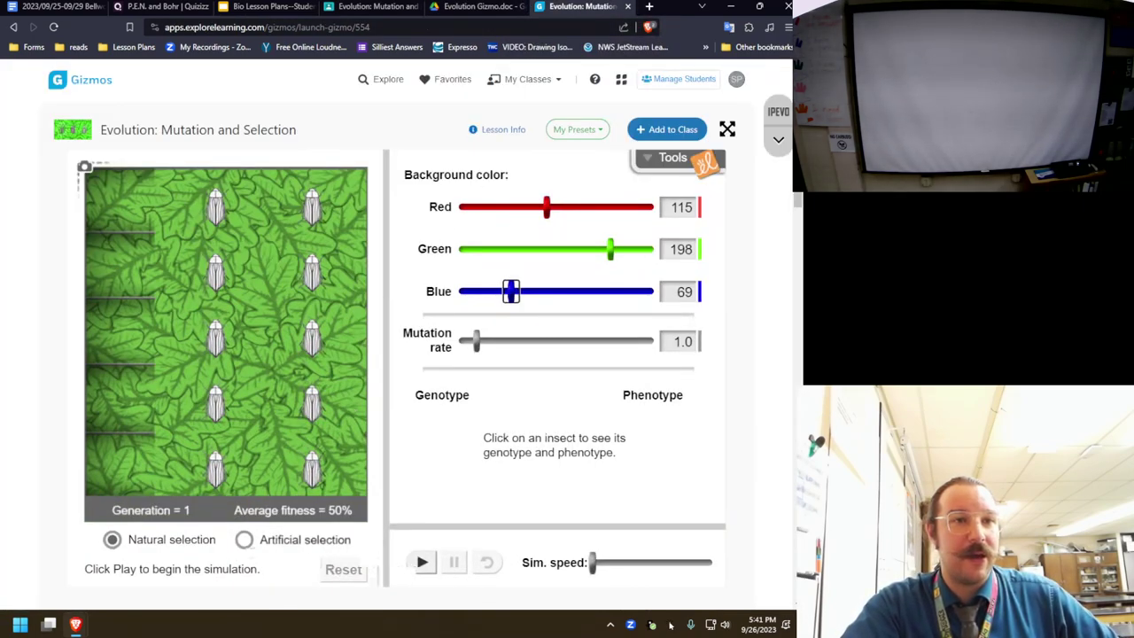
{"action": "left_click", "coordinate": [422, 562]}
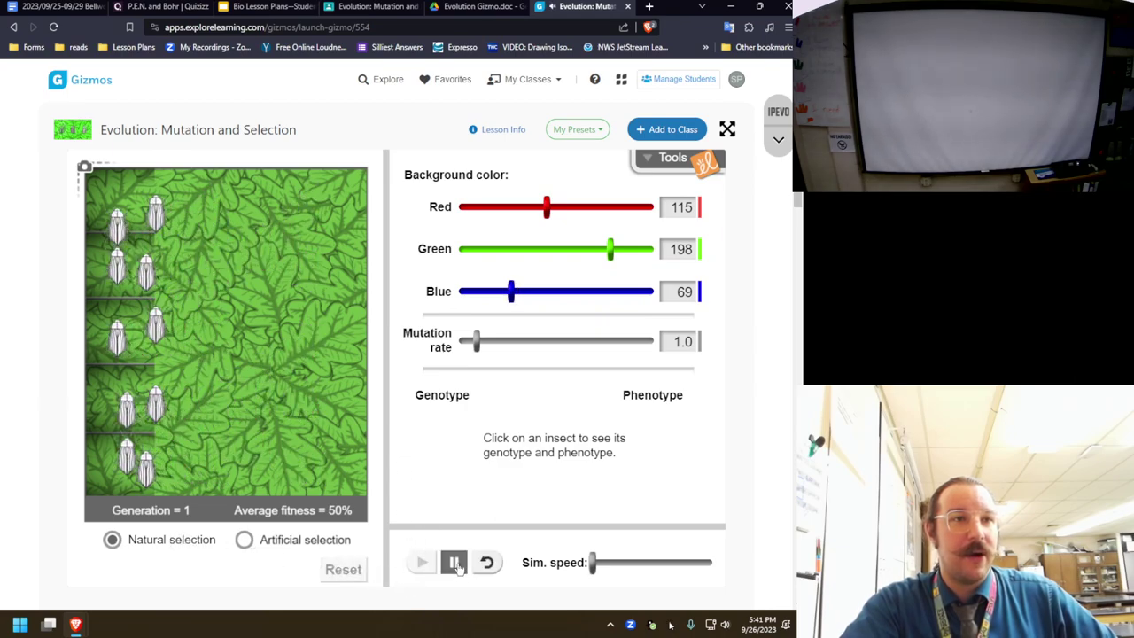
{"action": "left_click", "coordinate": [455, 565]}
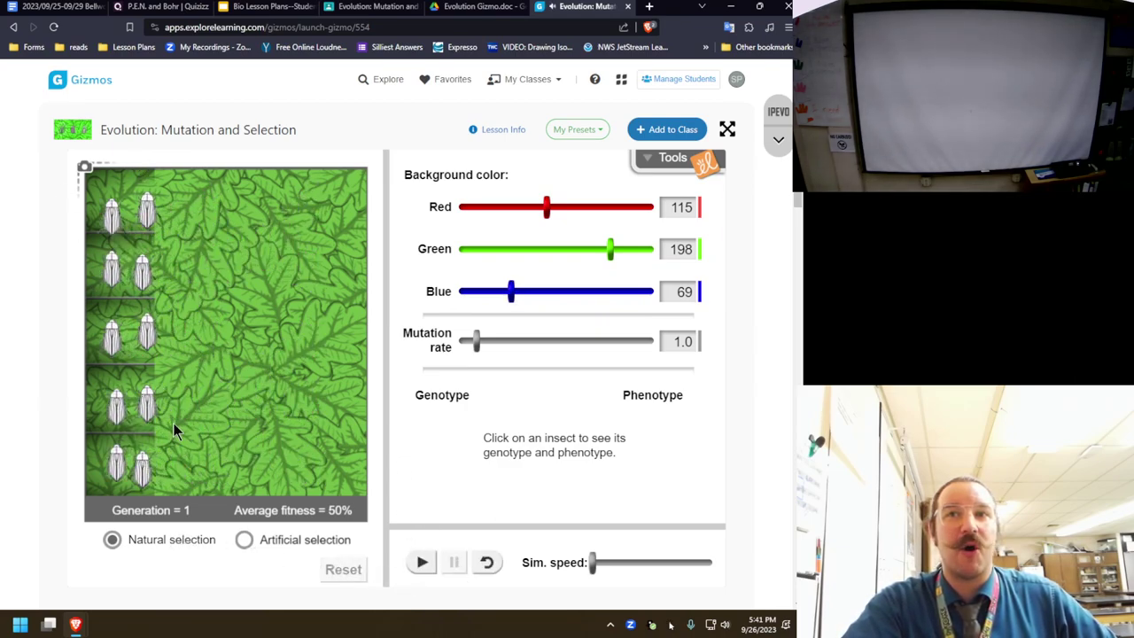
{"action": "left_click", "coordinate": [422, 564]}
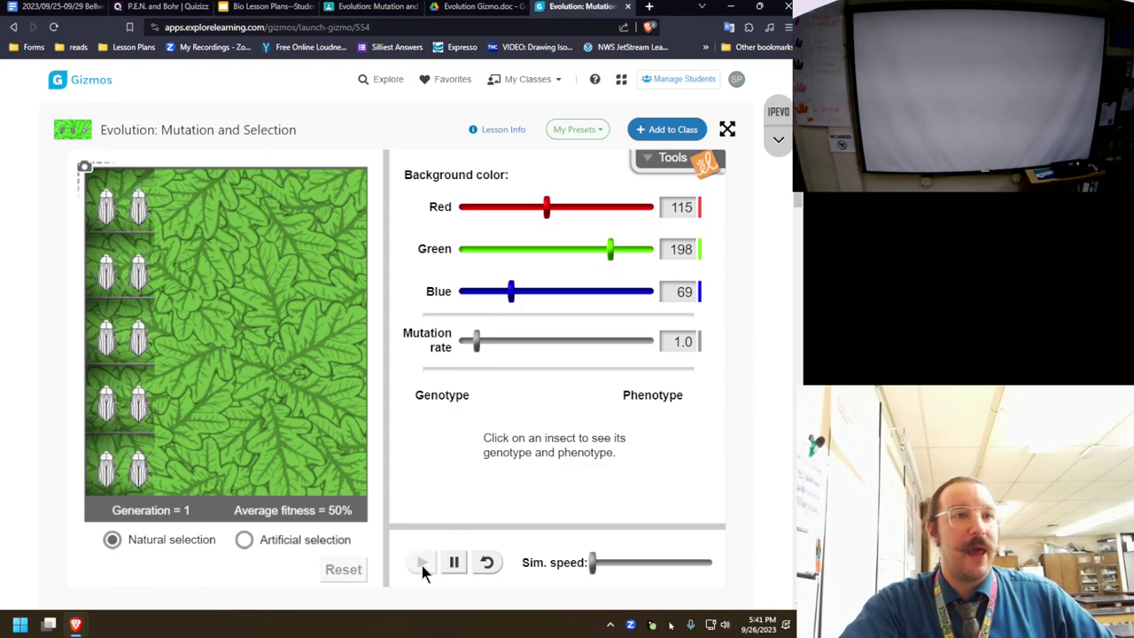
{"action": "left_click", "coordinate": [454, 565]}
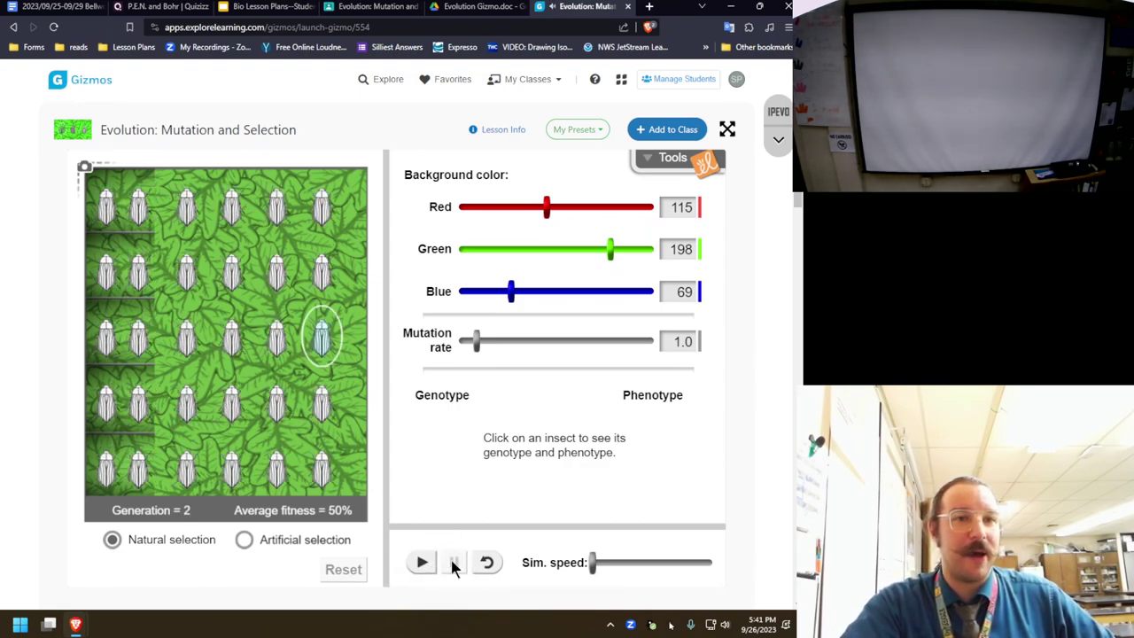
- Reset, run to generation 2, and show two bugs' genotypes and phenotypes
{"action": "left_click", "coordinate": [486, 562]}
{"action": "left_click", "coordinate": [422, 563]}
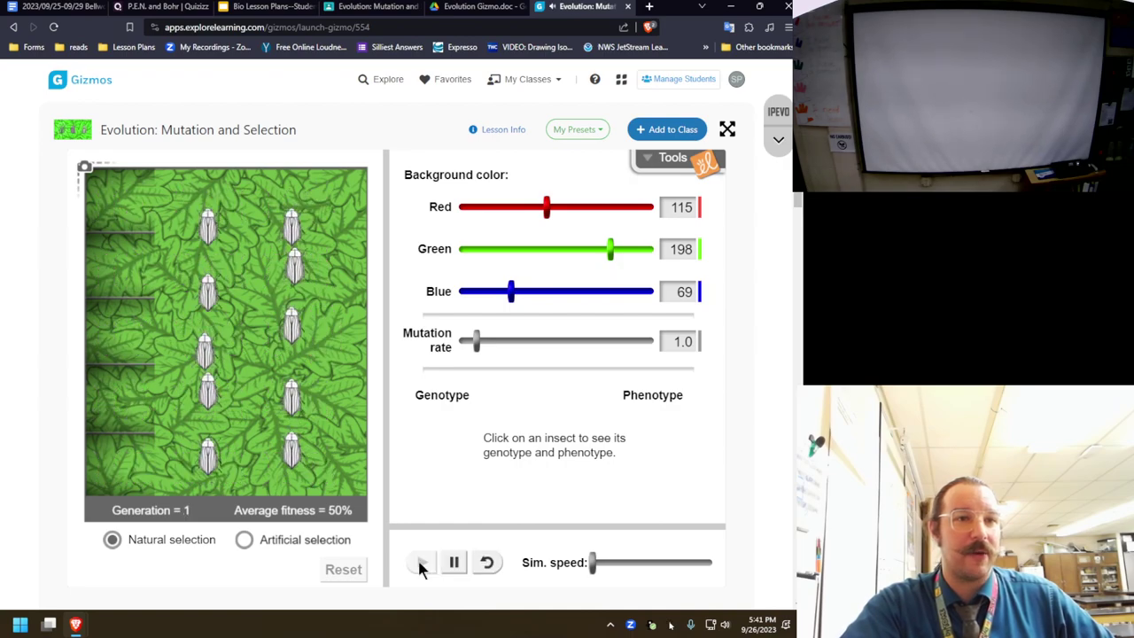
{"action": "left_click", "coordinate": [456, 567]}
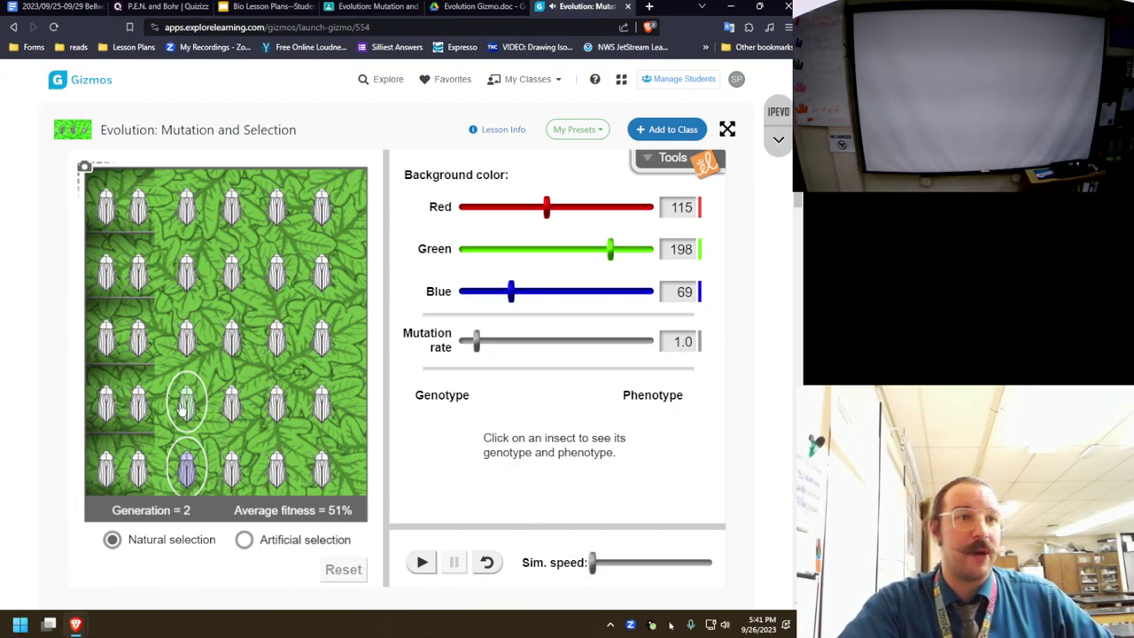
{"action": "left_click", "coordinate": [188, 425]}
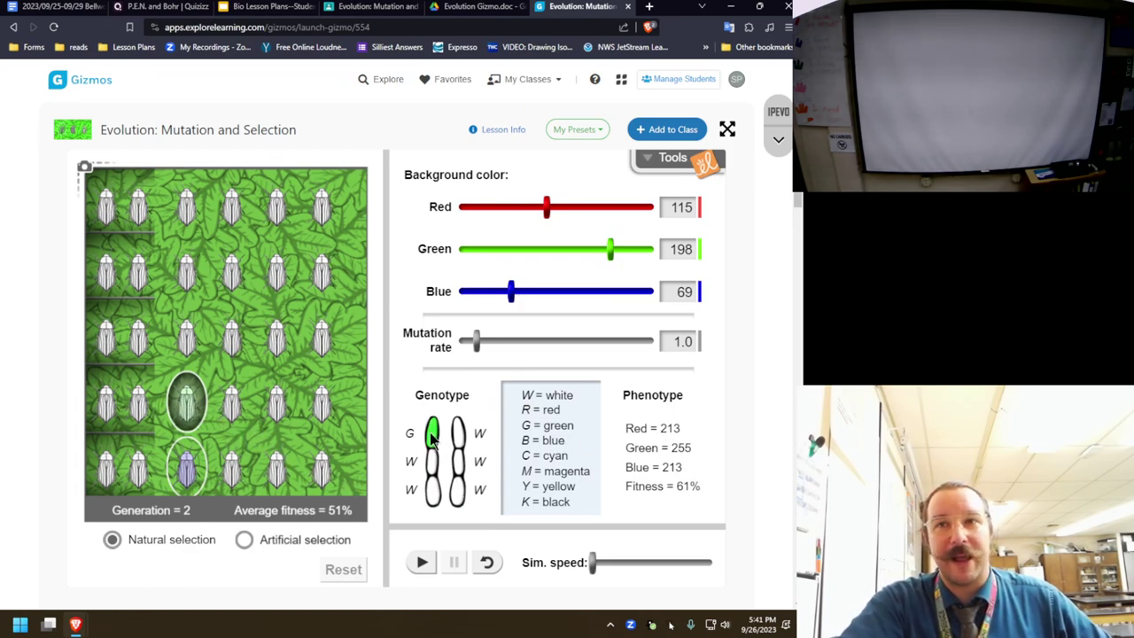
{"action": "left_click", "coordinate": [186, 469]}
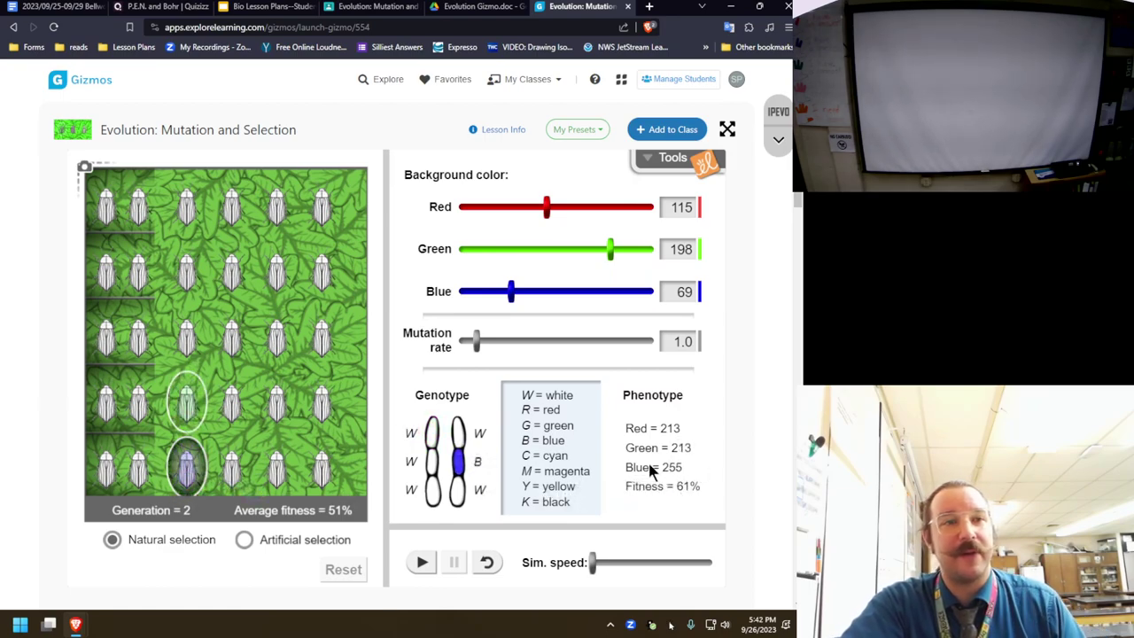
{"action": "mouse_move", "coordinate": [321, 465]}
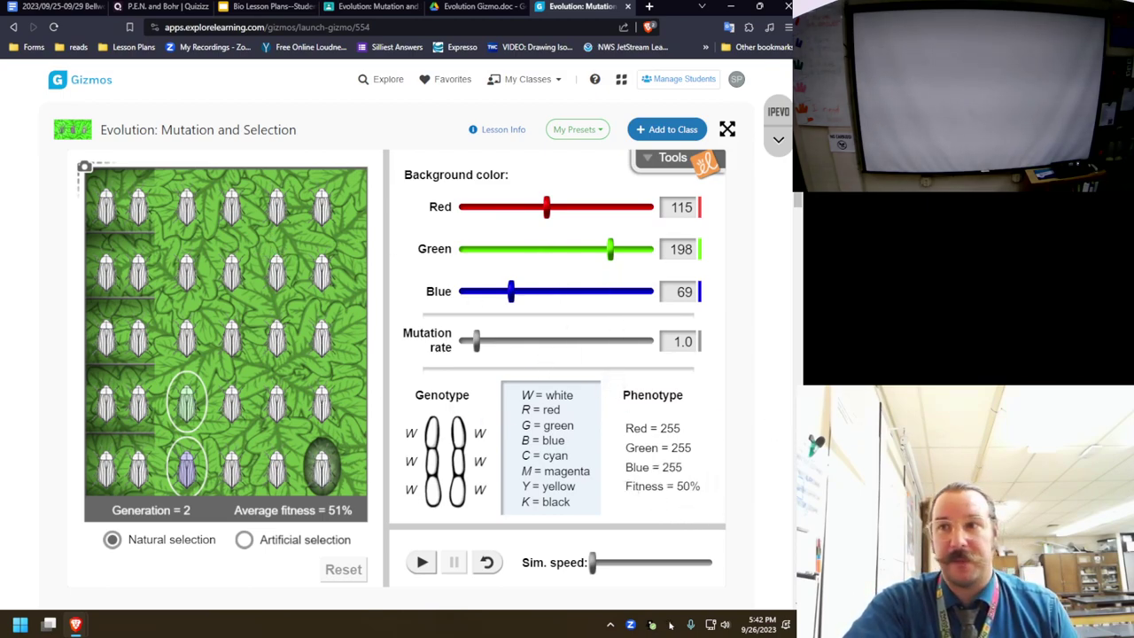
- In the worksheet, highlight the 'What is evolution?' question and experiment steps 2 and 3
{"action": "key", "text": "ctrl+shift+Tab"}
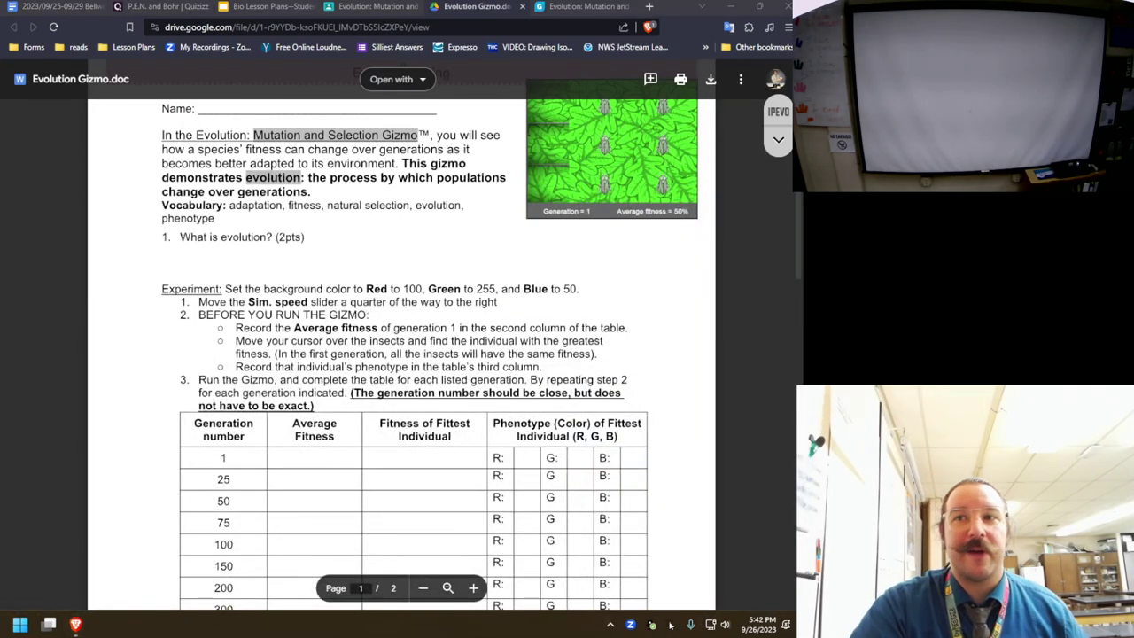
{"action": "scroll", "coordinate": [277, 285], "scroll_direction": "up", "scroll_amount": 1}
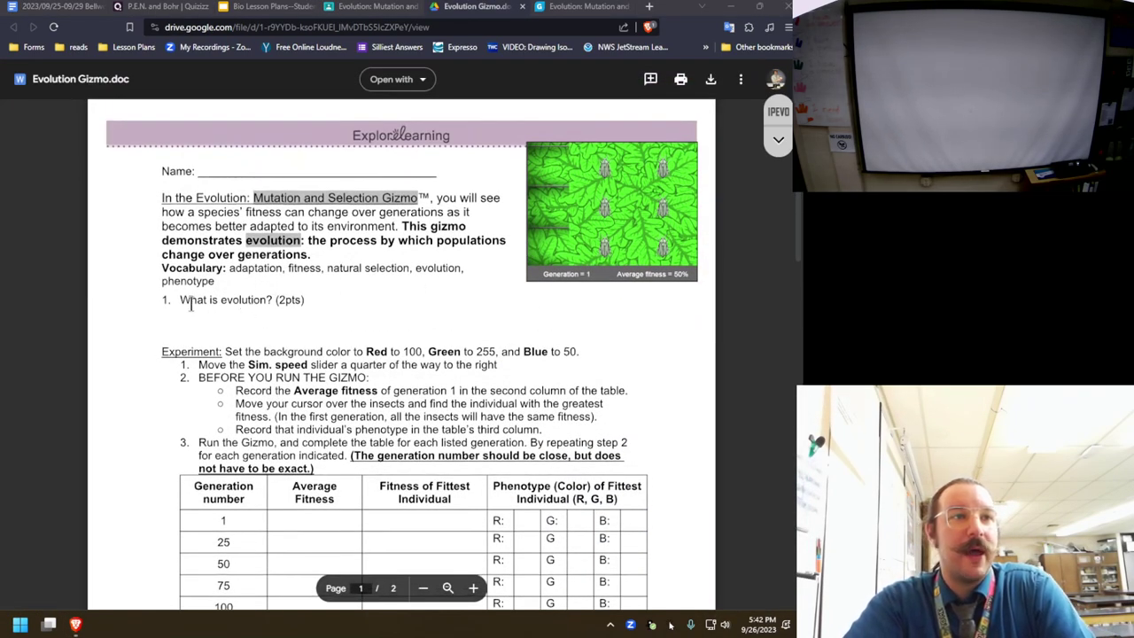
{"action": "left_click_drag", "start_coordinate": [177, 304], "coordinate": [322, 299]}
{"action": "left_click", "coordinate": [321, 300]}
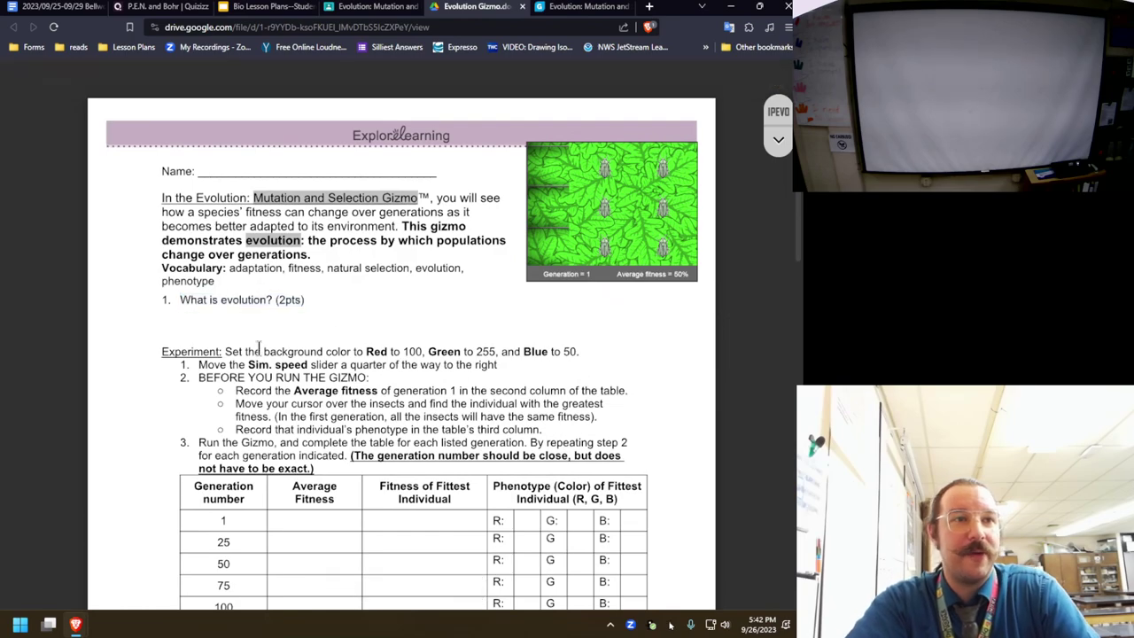
{"action": "scroll", "coordinate": [341, 352], "scroll_direction": "down", "scroll_amount": 1}
{"action": "left_click_drag", "start_coordinate": [143, 289], "coordinate": [628, 367]}
{"action": "left_click", "coordinate": [639, 355]}
- Highlight the data table's generation rows and scroll through the generations 1–300 table
{"action": "scroll", "coordinate": [299, 331], "scroll_direction": "down", "scroll_amount": 2}
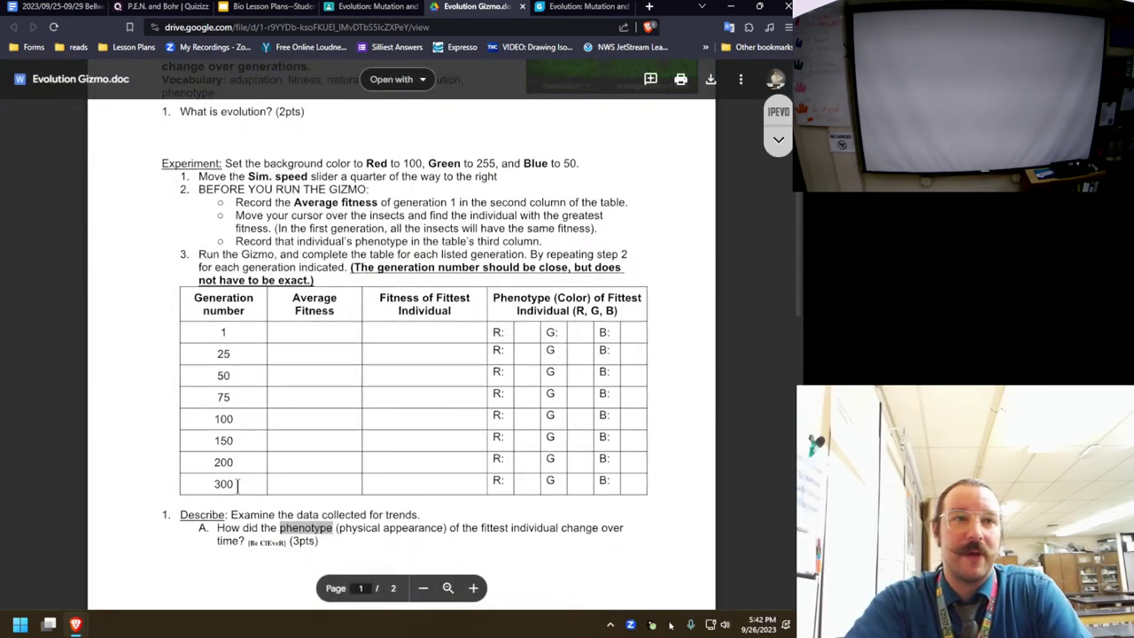
{"action": "left_click_drag", "start_coordinate": [223, 333], "coordinate": [232, 482]}
{"action": "left_click", "coordinate": [233, 484]}
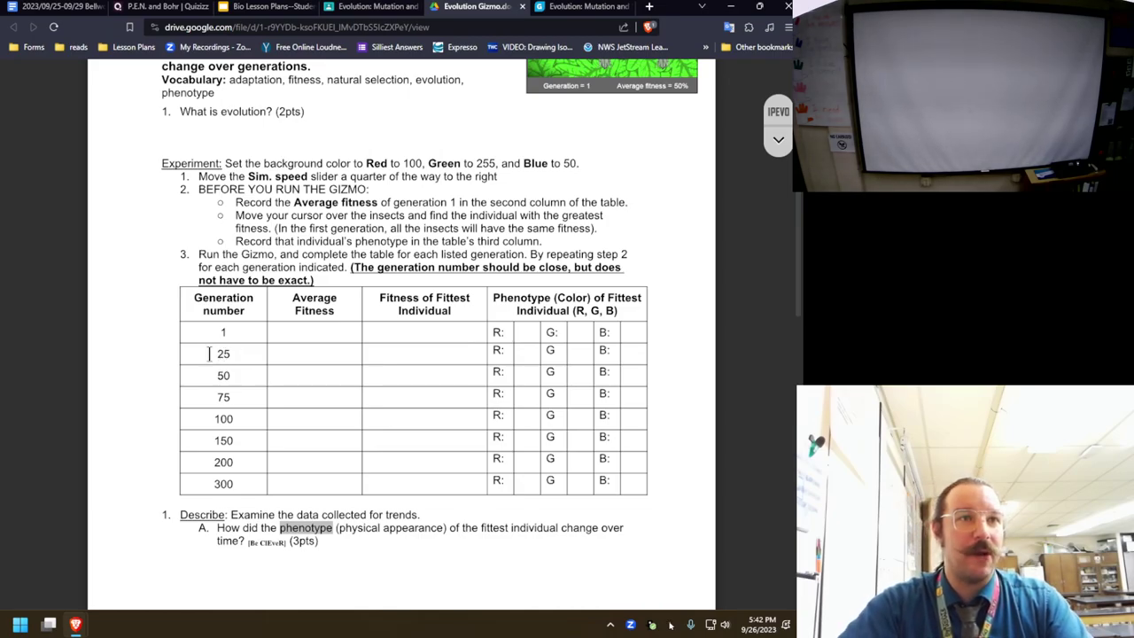
{"action": "scroll", "coordinate": [209, 353], "scroll_direction": "down", "scroll_amount": 3, "text": "ctrl"}
{"action": "scroll", "coordinate": [186, 348], "scroll_direction": "up", "scroll_amount": 5, "text": "ctrl"}
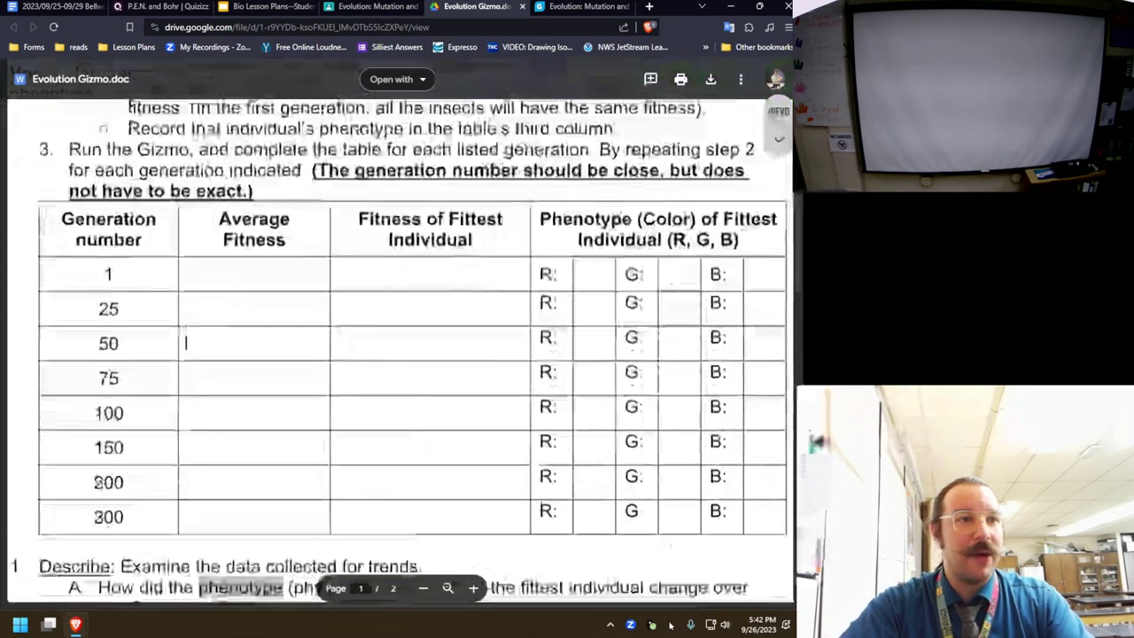
{"action": "scroll", "coordinate": [90, 241], "scroll_direction": "down", "scroll_amount": 1}
{"action": "scroll", "coordinate": [90, 241], "scroll_direction": "up", "scroll_amount": 2, "text": "ctrl"}
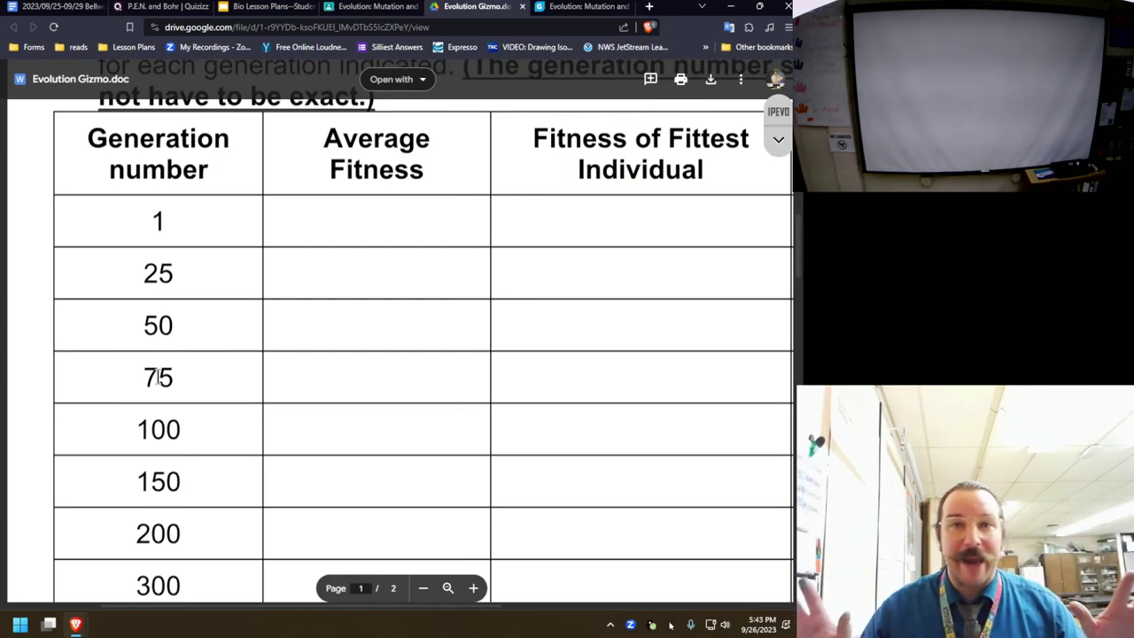
{"action": "scroll", "coordinate": [158, 376], "scroll_direction": "down", "scroll_amount": 3}
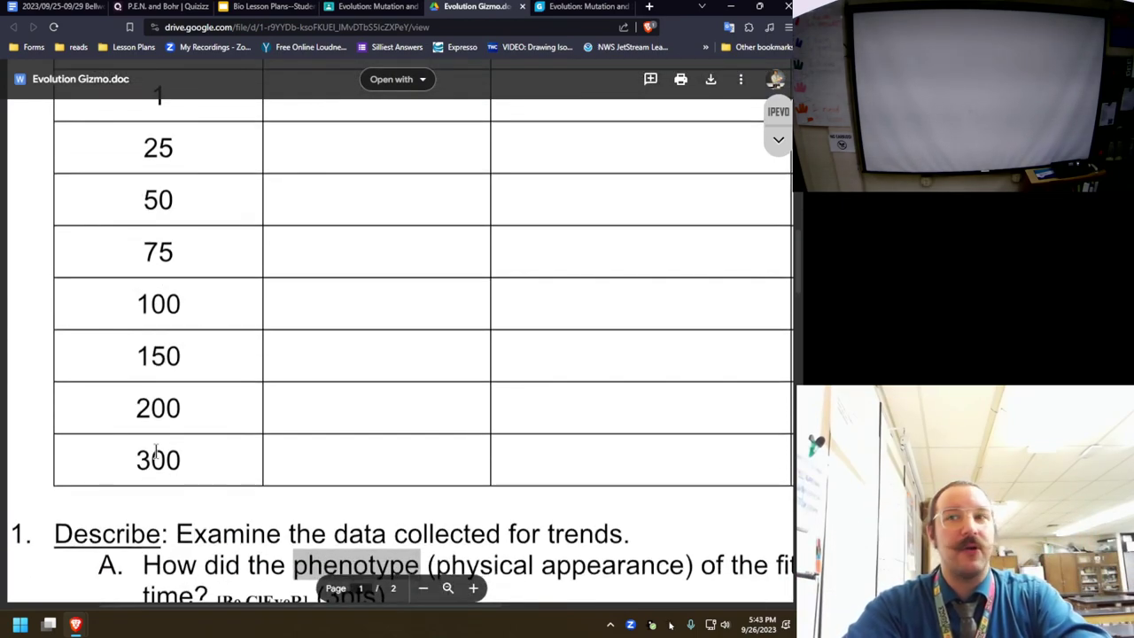
{"action": "scroll", "coordinate": [180, 430], "scroll_direction": "up", "scroll_amount": 1}
{"action": "scroll", "coordinate": [150, 434], "scroll_direction": "up", "scroll_amount": 1}
- Scroll across the table's Average Fitness and Fittest Individual columns and back to Generation
{"action": "scroll", "coordinate": [139, 313], "scroll_direction": "right", "scroll_amount": 5}
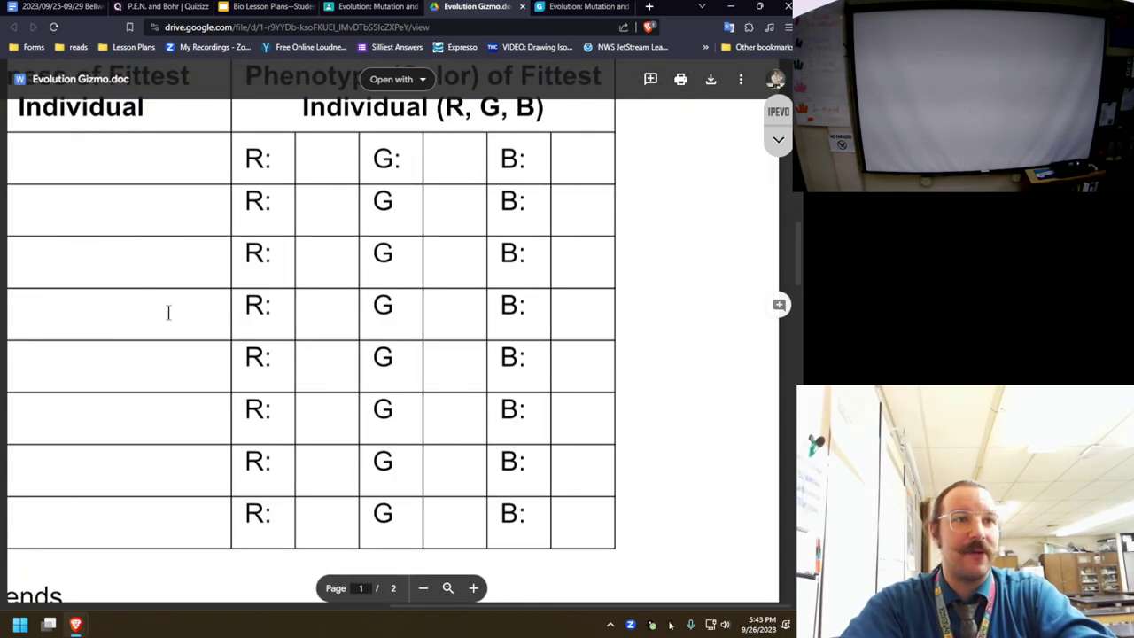
{"action": "scroll", "coordinate": [93, 314], "scroll_direction": "left", "scroll_amount": 5}
{"action": "scroll", "coordinate": [222, 332], "scroll_direction": "right", "scroll_amount": 5}
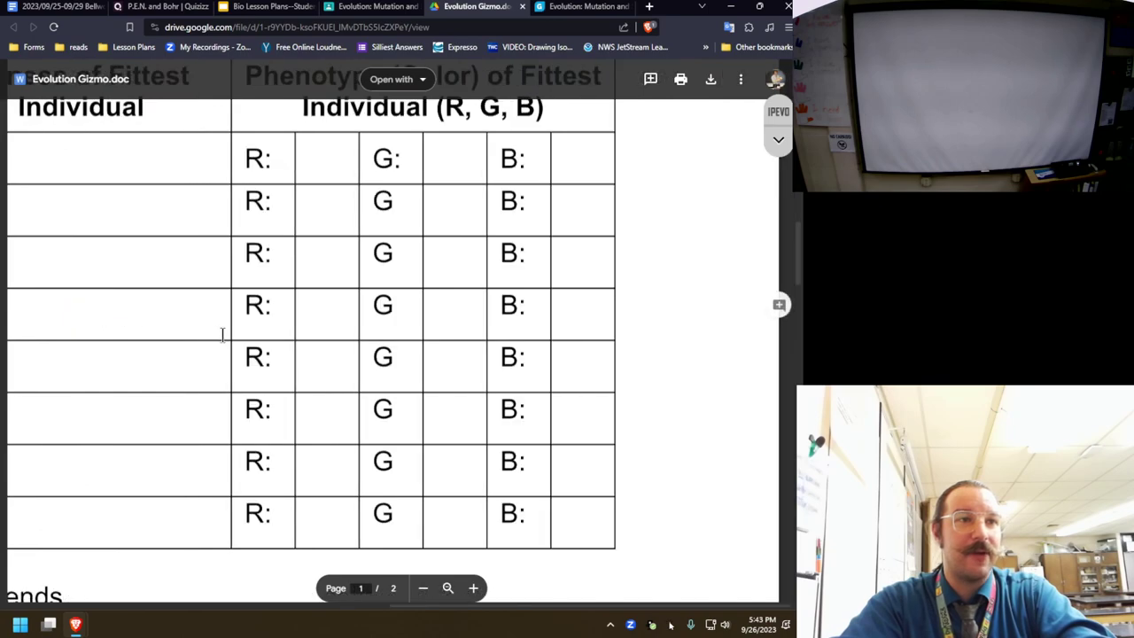
{"action": "scroll", "coordinate": [78, 334], "scroll_direction": "left", "scroll_amount": 1}
{"action": "scroll", "coordinate": [79, 335], "scroll_direction": "left", "scroll_amount": 5}
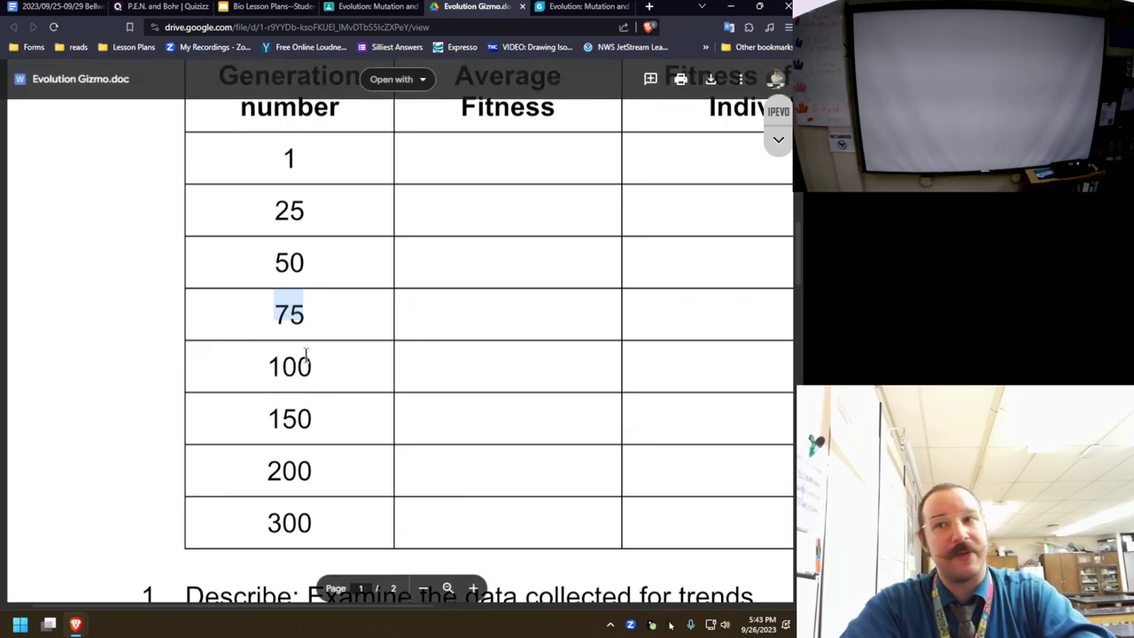
{"action": "scroll", "coordinate": [478, 301], "scroll_direction": "right", "scroll_amount": 5}
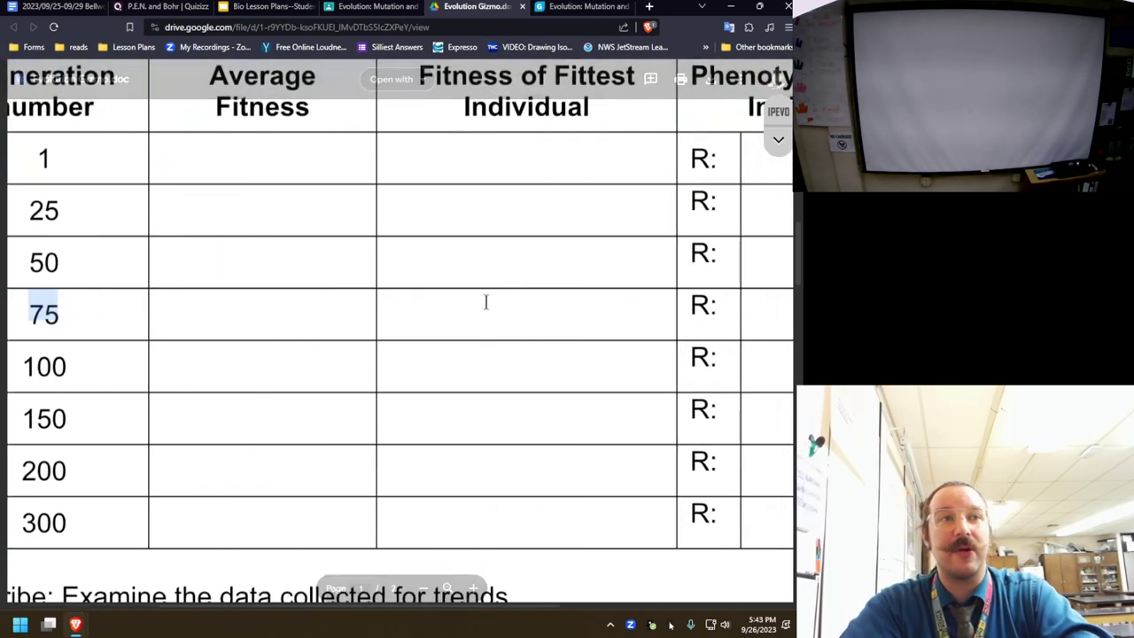
{"action": "scroll", "coordinate": [373, 313], "scroll_direction": "left", "scroll_amount": 1}
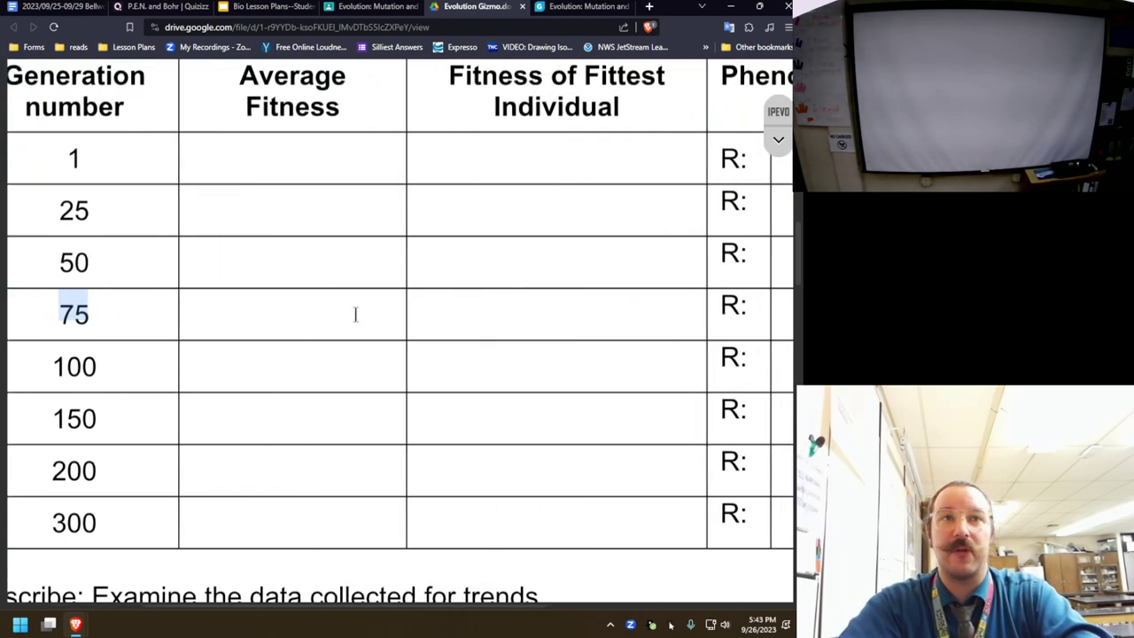
- Run the Gizmo simulation at a faster speed and stop it at generation 56
{"action": "left_click", "coordinate": [575, 7]}
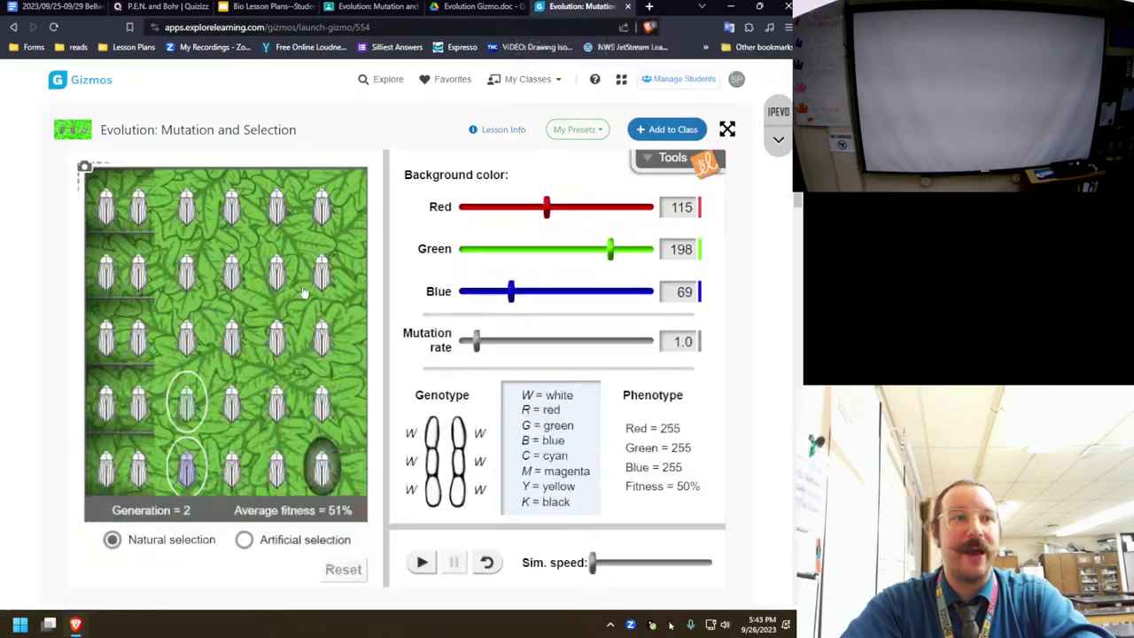
{"action": "left_click", "coordinate": [602, 561]}
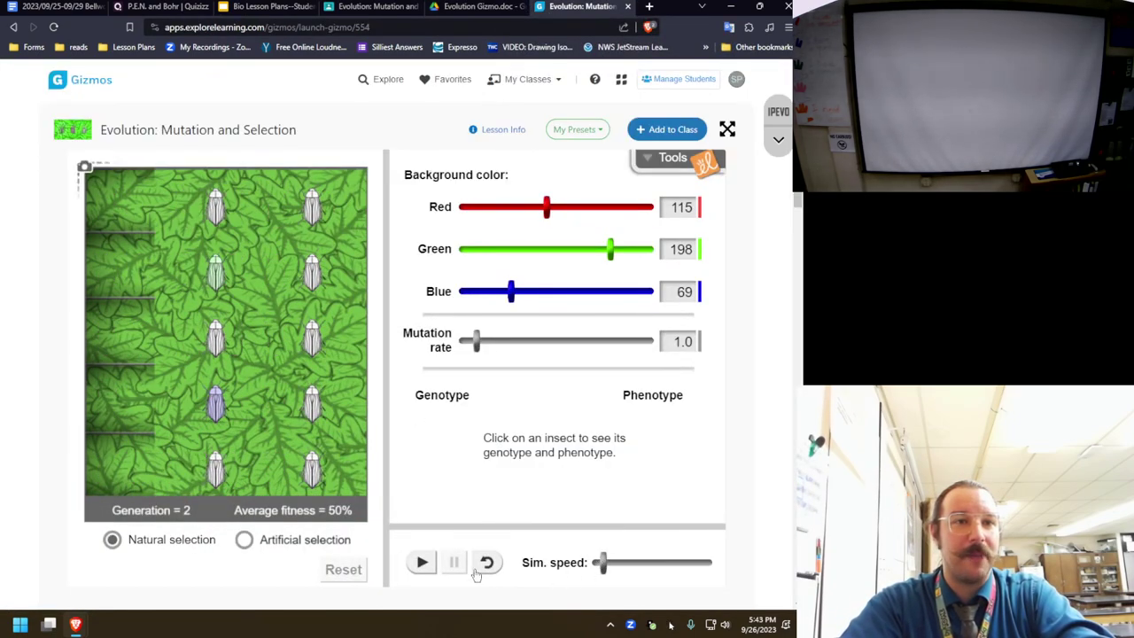
{"action": "left_click", "coordinate": [421, 563]}
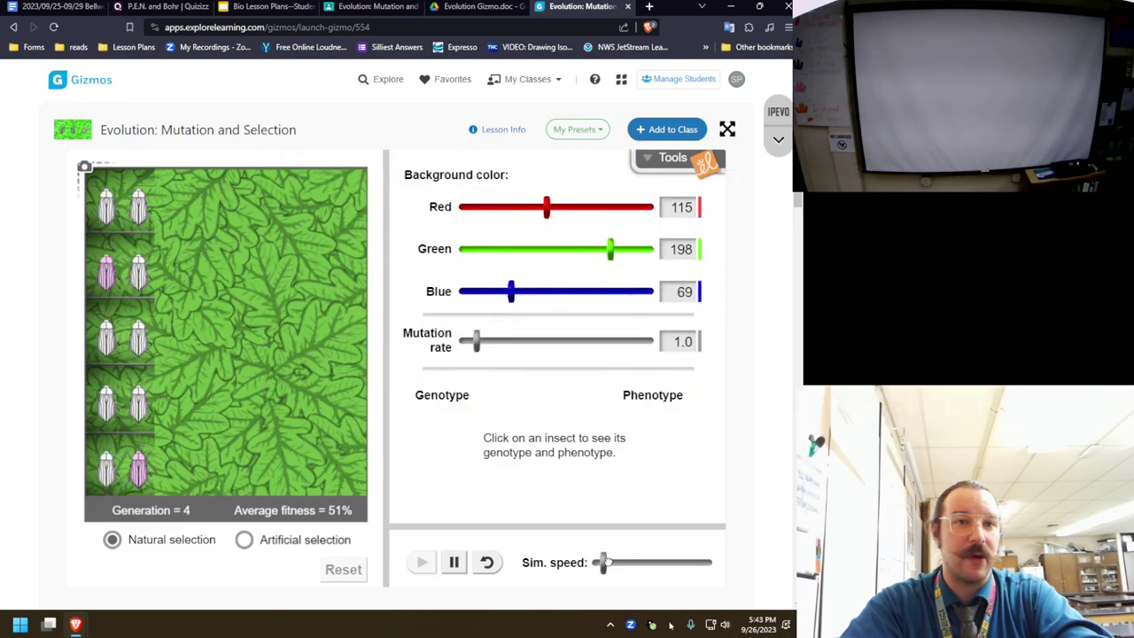
{"action": "left_click_drag", "start_coordinate": [602, 561], "coordinate": [614, 561]}
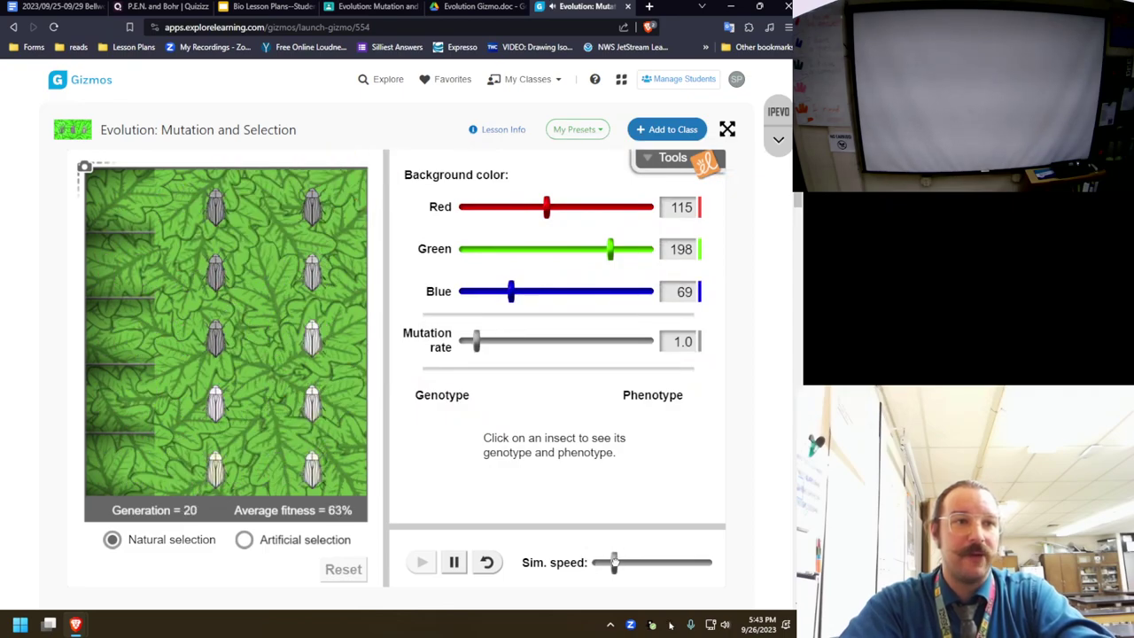
{"action": "left_click", "coordinate": [453, 561]}
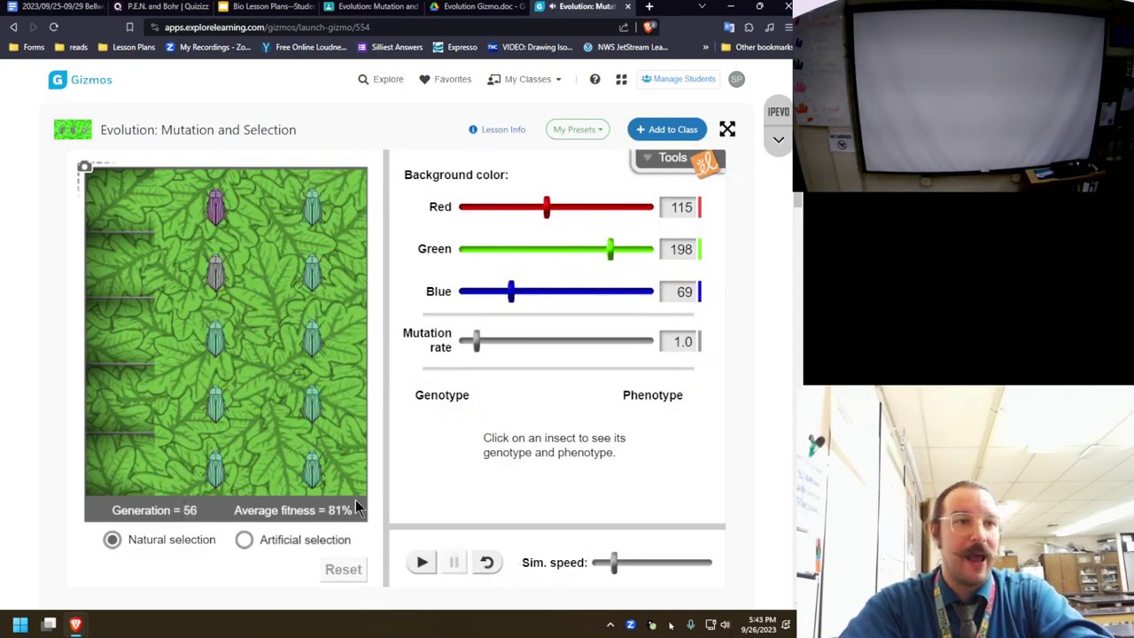
- Reset, rerun at the slowest speed, and pause near generation 40 at about 87% fitness
{"action": "left_click", "coordinate": [484, 565]}
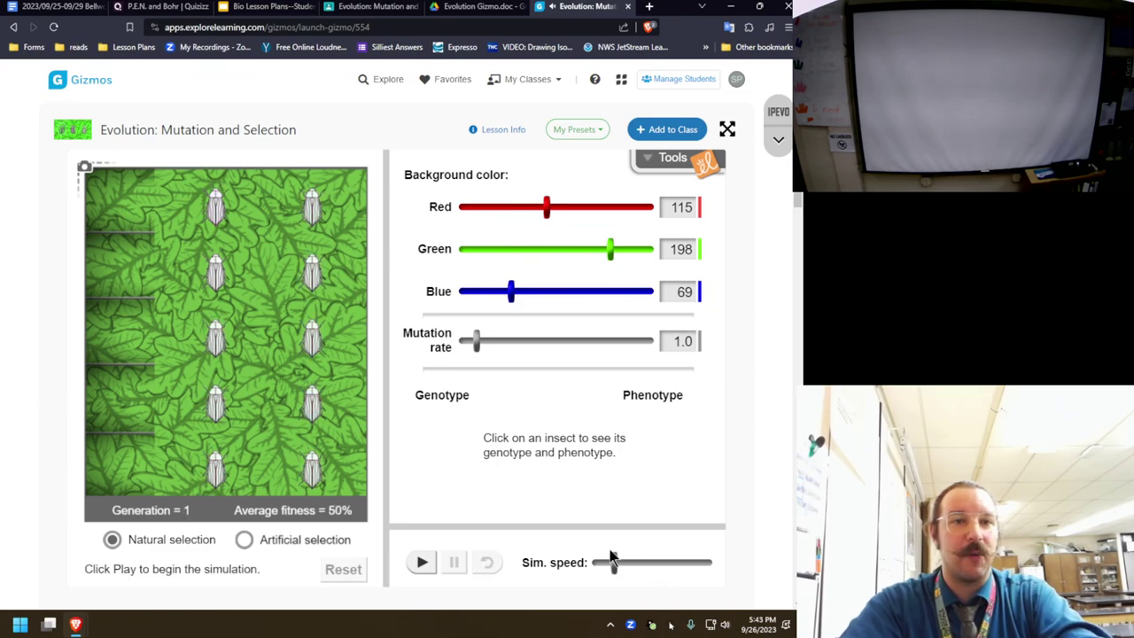
{"action": "left_click_drag", "start_coordinate": [612, 562], "coordinate": [592, 561]}
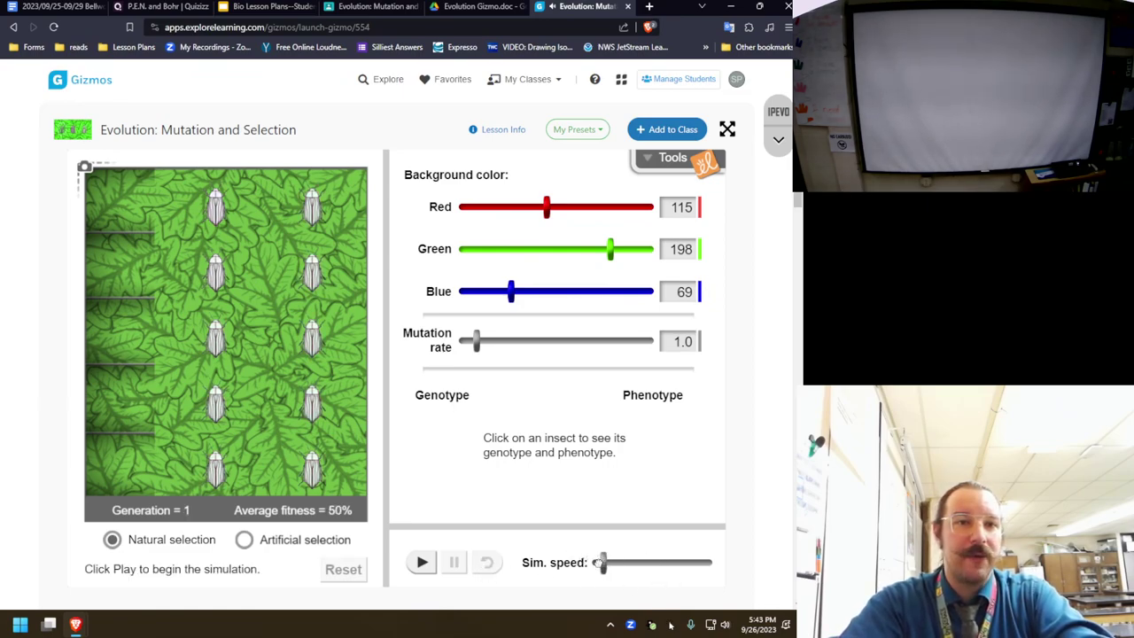
{"action": "left_click", "coordinate": [424, 563]}
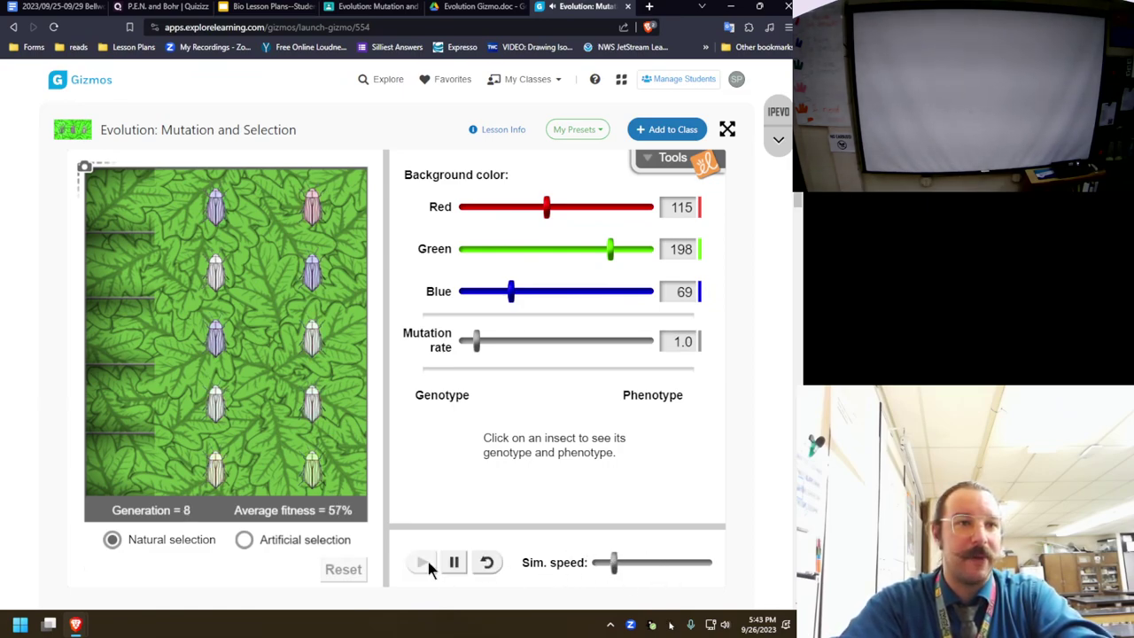
{"action": "left_click", "coordinate": [454, 562]}
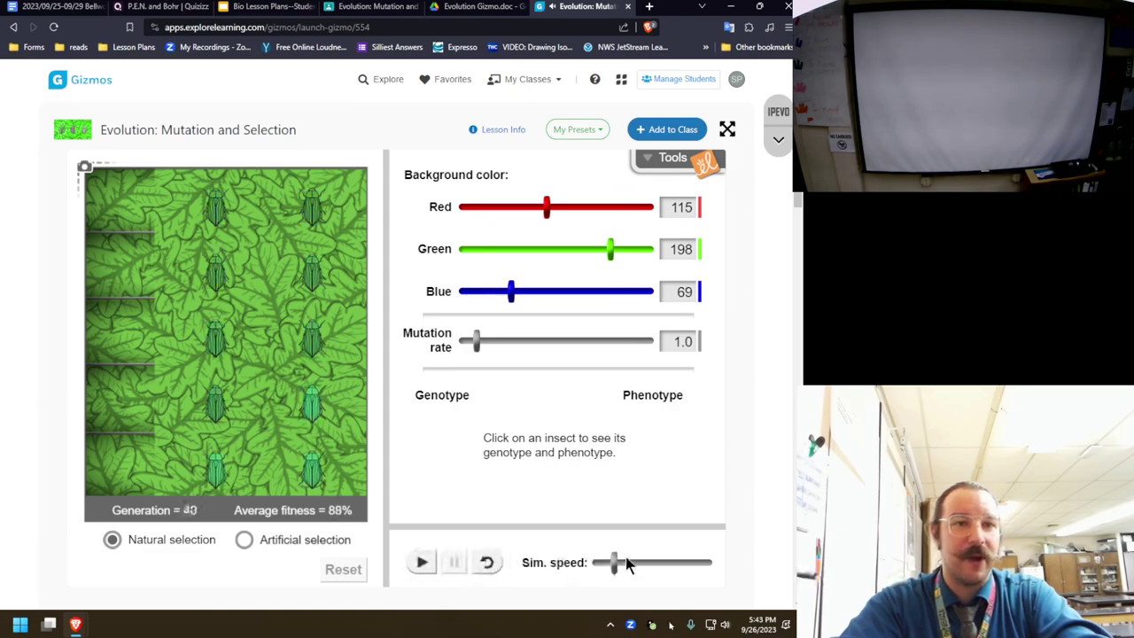
- Set Sim. speed to slowest and reset to generation 1 with all-white insects at 50% fitness
{"action": "left_click_drag", "start_coordinate": [617, 561], "coordinate": [541, 571]}
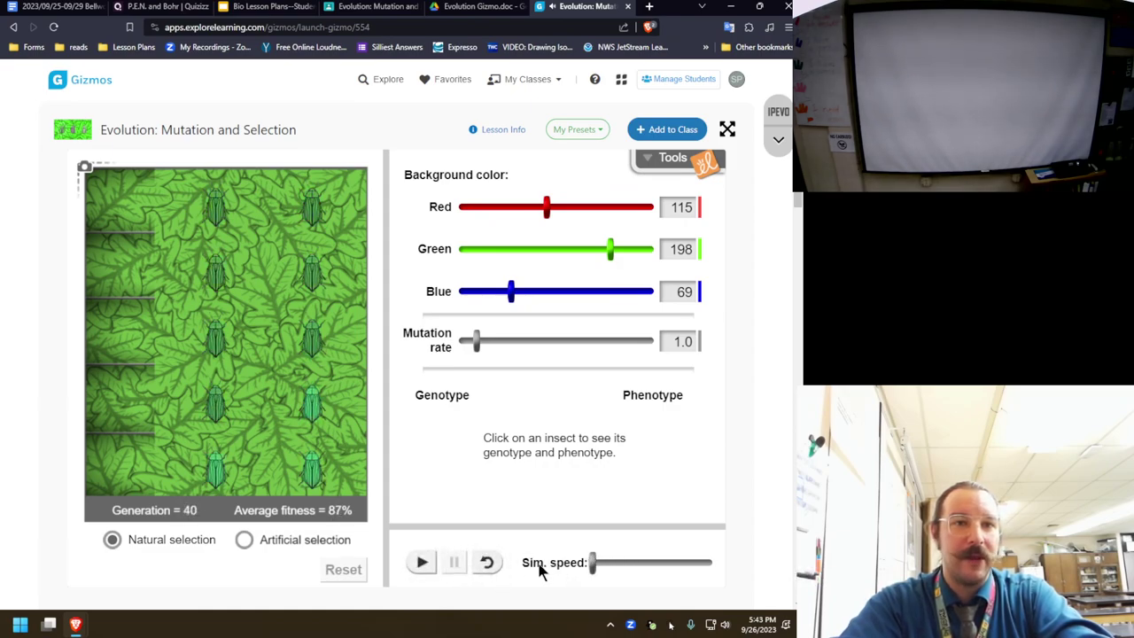
{"action": "left_click", "coordinate": [487, 564]}
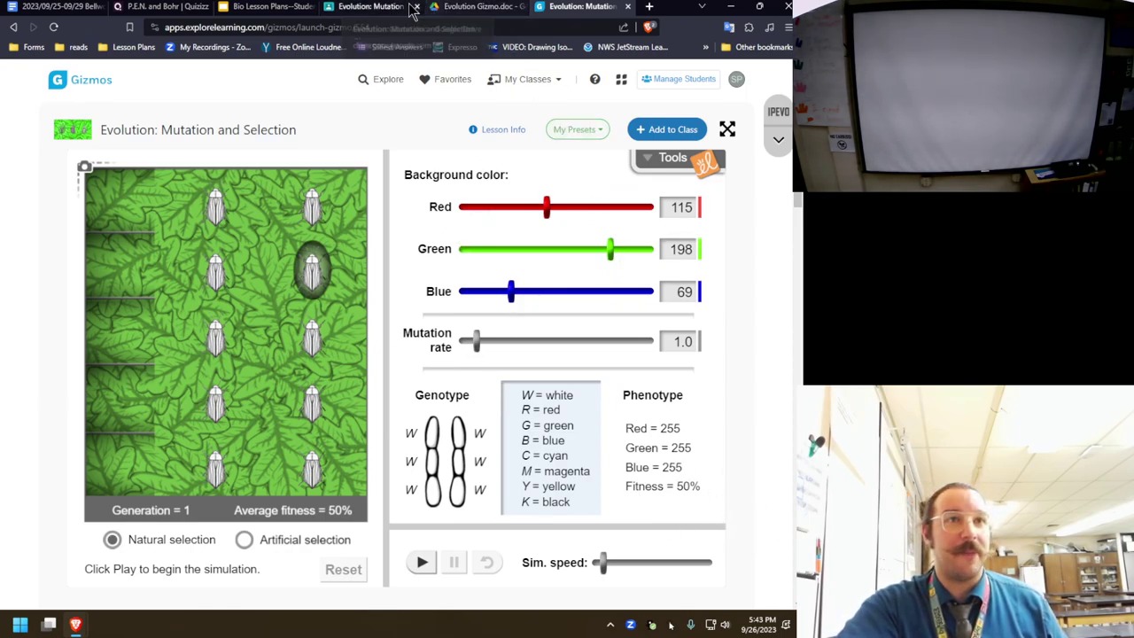
- Check the worksheet's table instructions and RGB phenotype columns, then go back to the Gizmo
{"action": "left_click", "coordinate": [473, 7]}
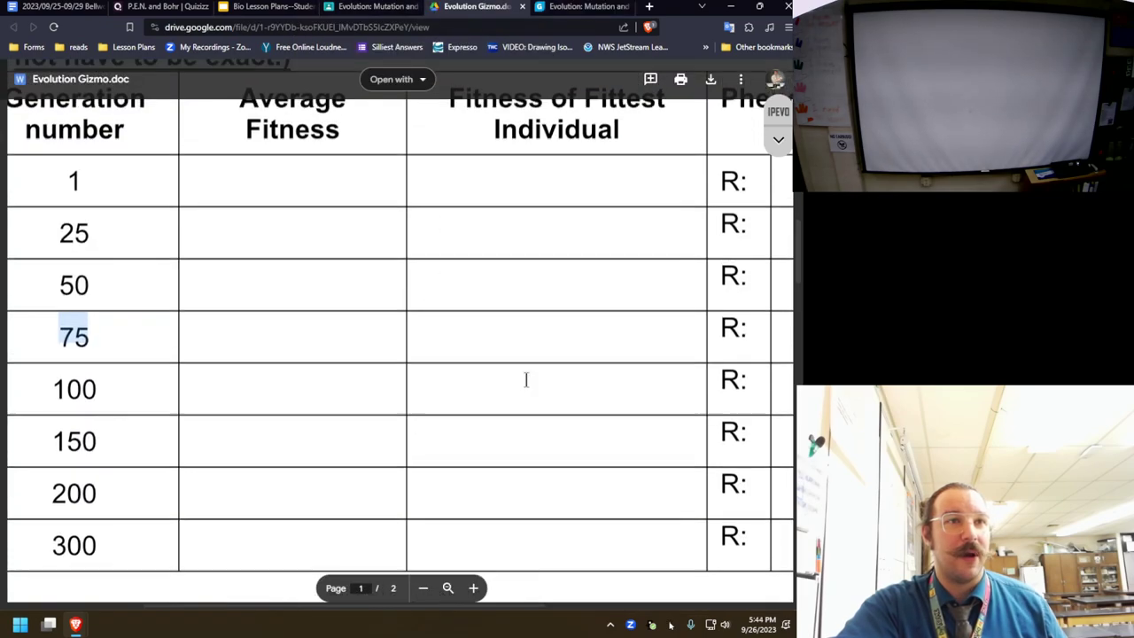
{"action": "scroll", "coordinate": [408, 354], "scroll_direction": "up", "scroll_amount": 1}
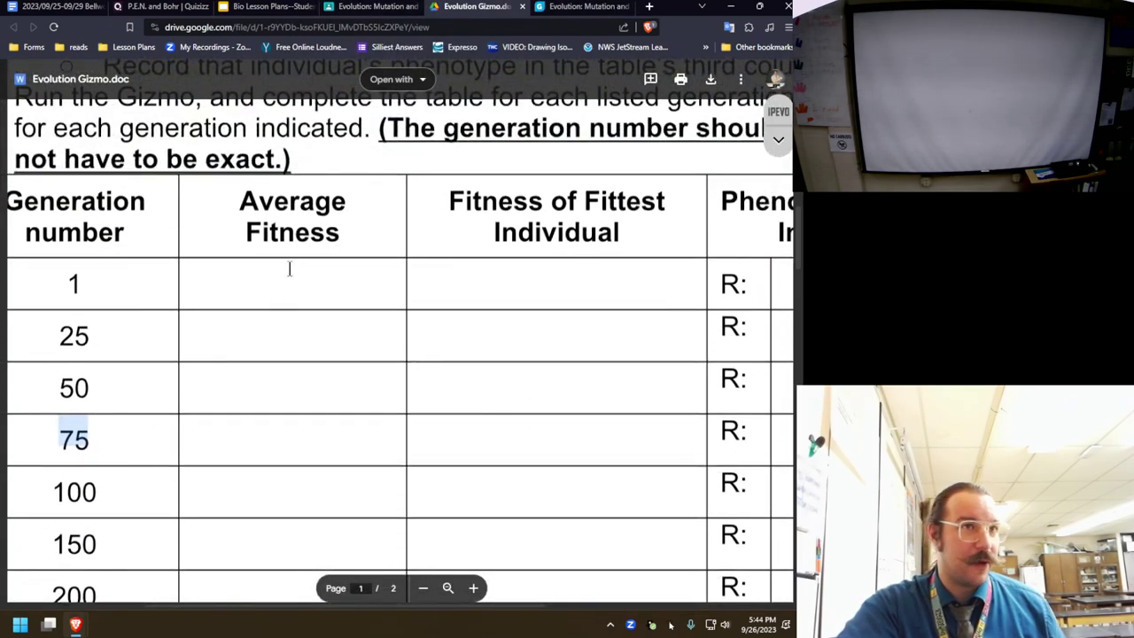
{"action": "key", "text": "ctrl+Tab"}
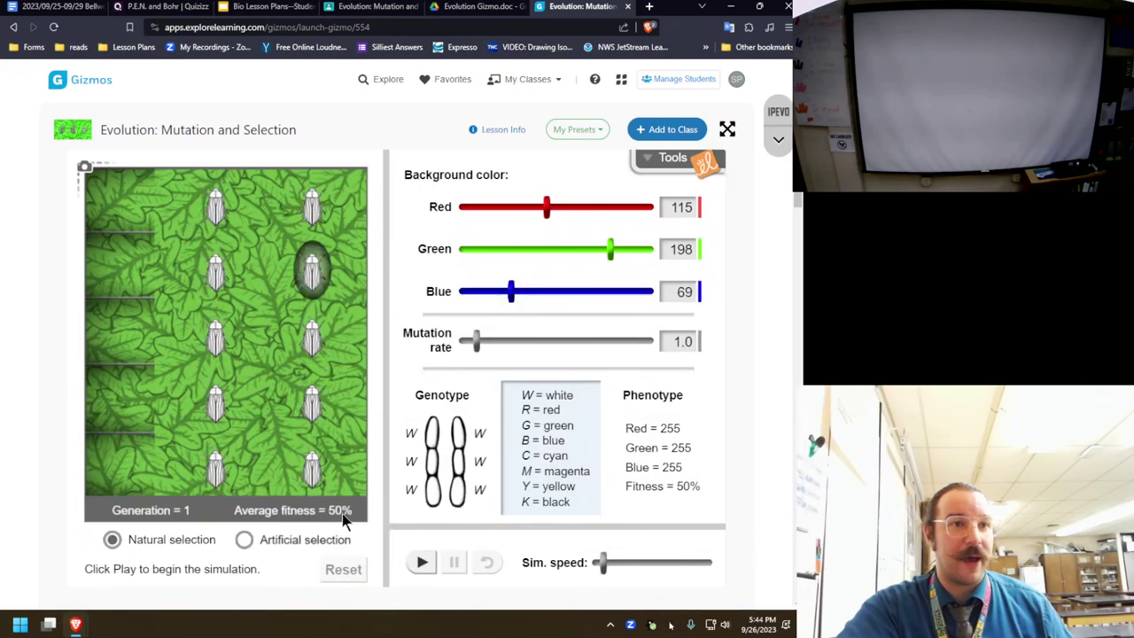
{"action": "left_click", "coordinate": [474, 8]}
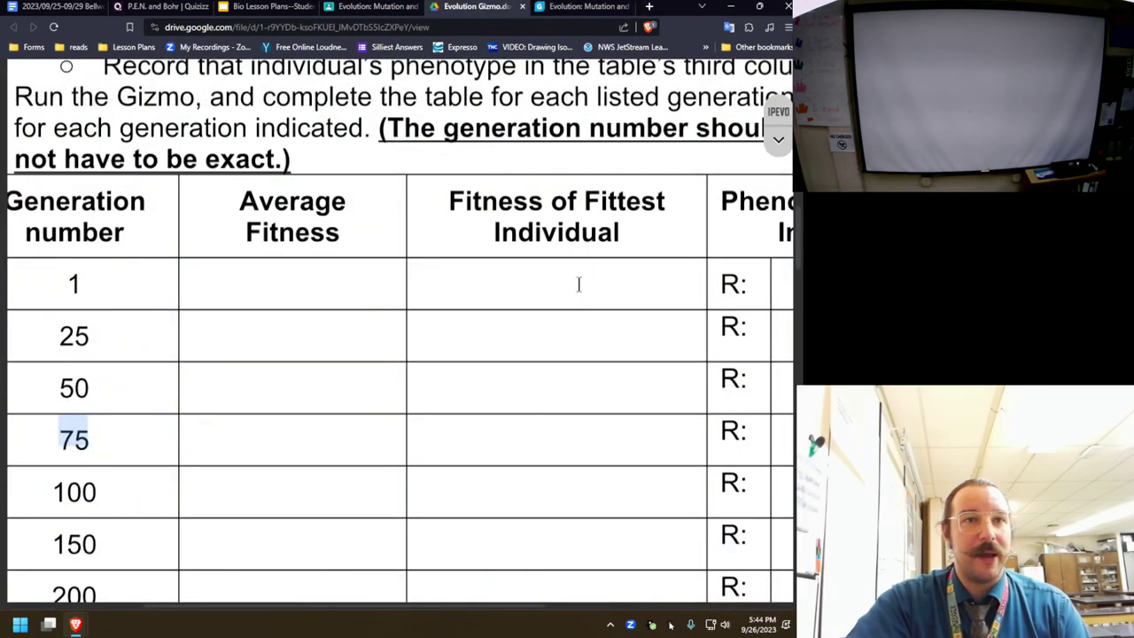
{"action": "left_click", "coordinate": [579, 283]}
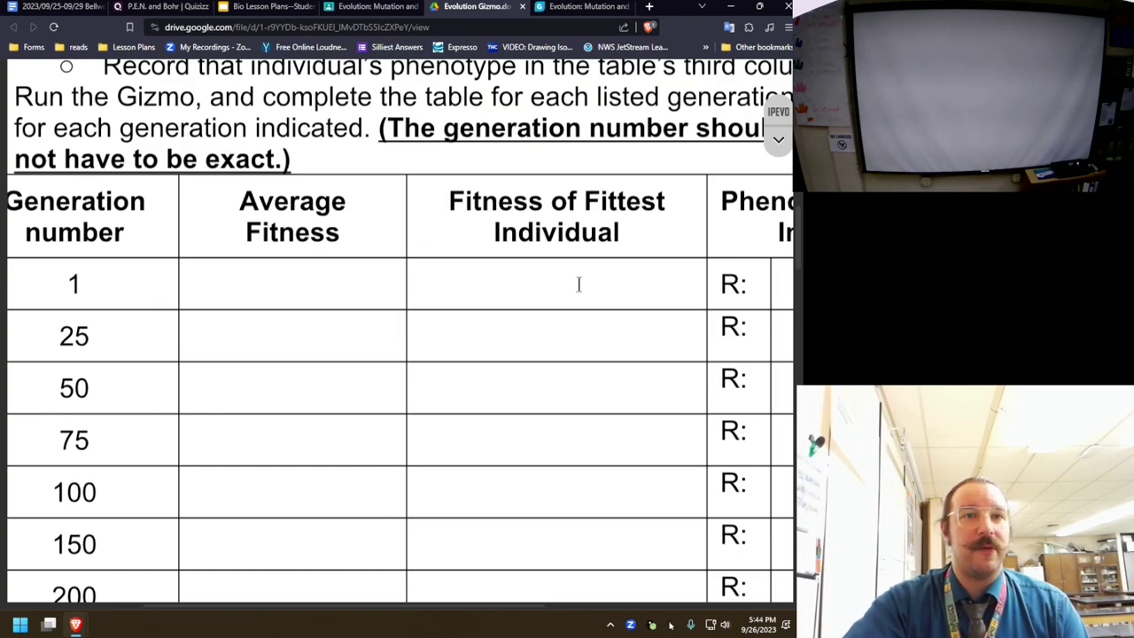
{"action": "scroll", "coordinate": [579, 284], "scroll_direction": "right", "scroll_amount": 5}
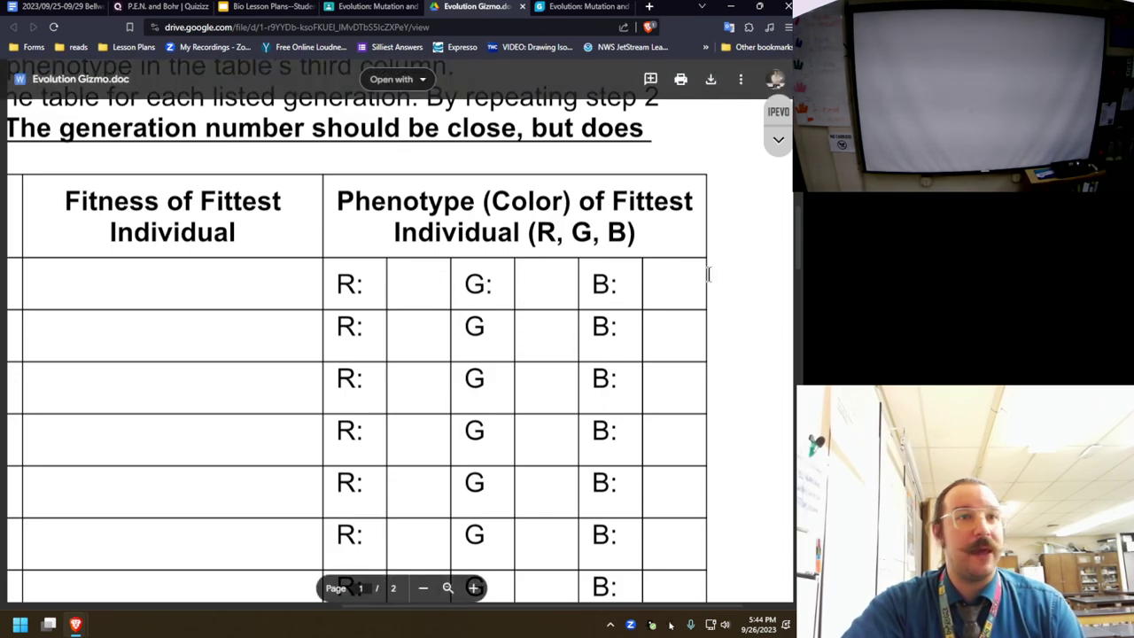
{"action": "left_click", "coordinate": [592, 7]}
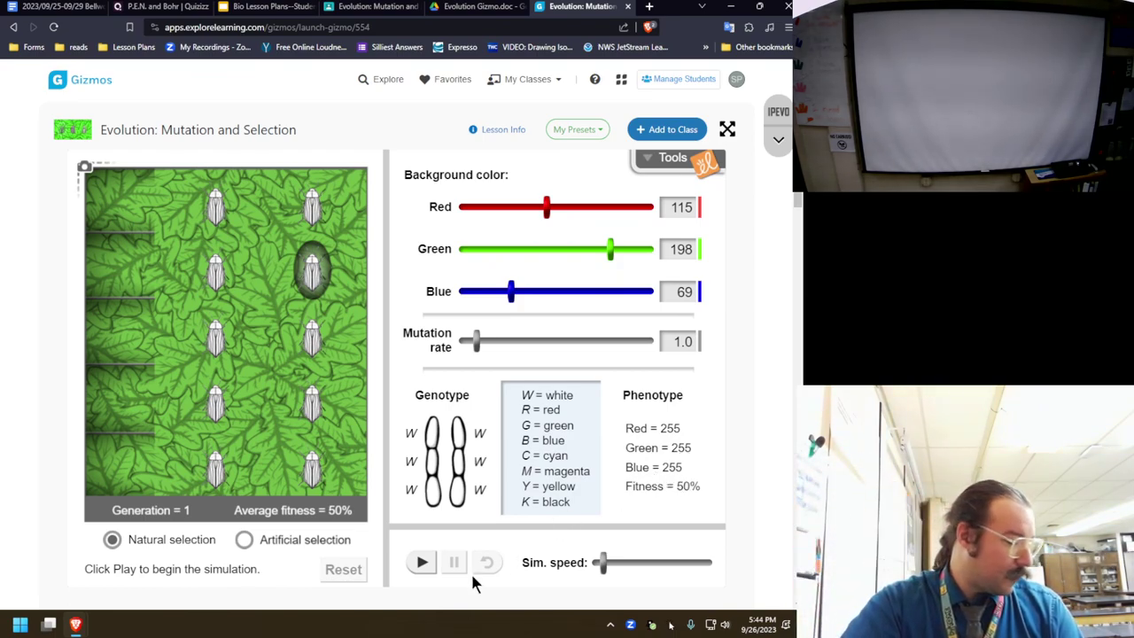
- Run the simulation slightly faster and pause at generation 25 with 72% average fitness
{"action": "left_click", "coordinate": [421, 562]}
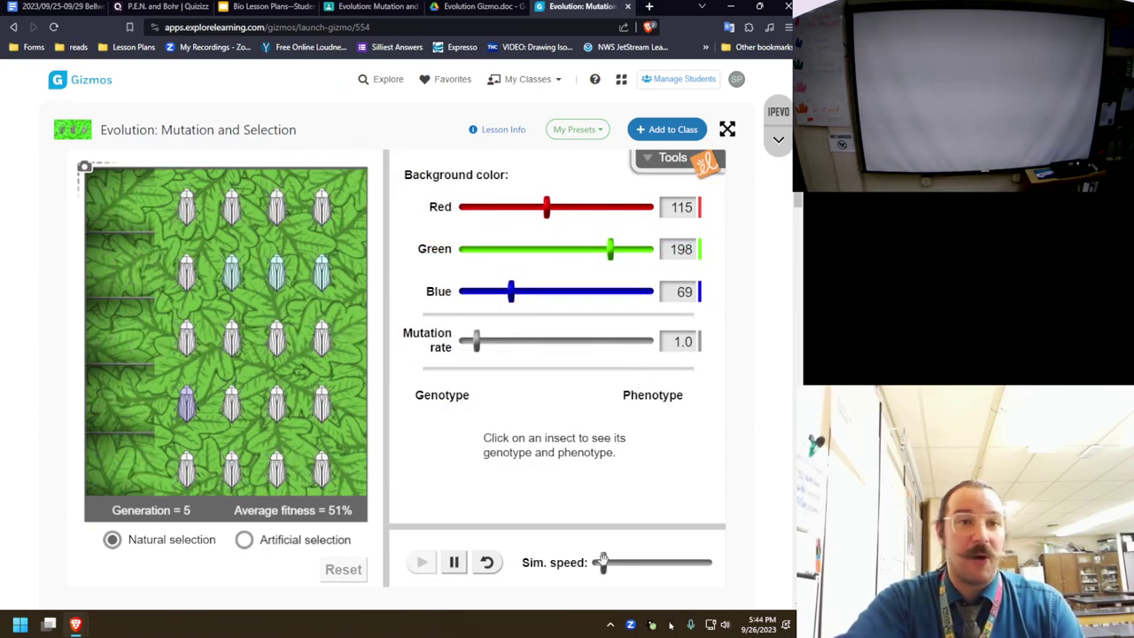
{"action": "left_click_drag", "start_coordinate": [601, 560], "coordinate": [610, 564]}
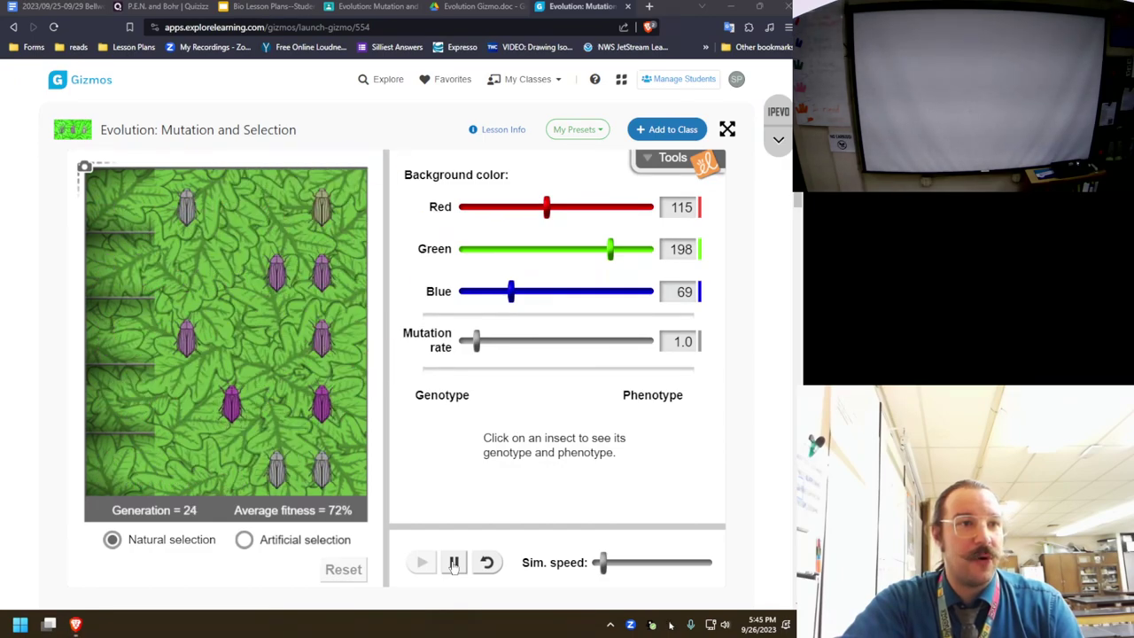
{"action": "left_click", "coordinate": [453, 564]}
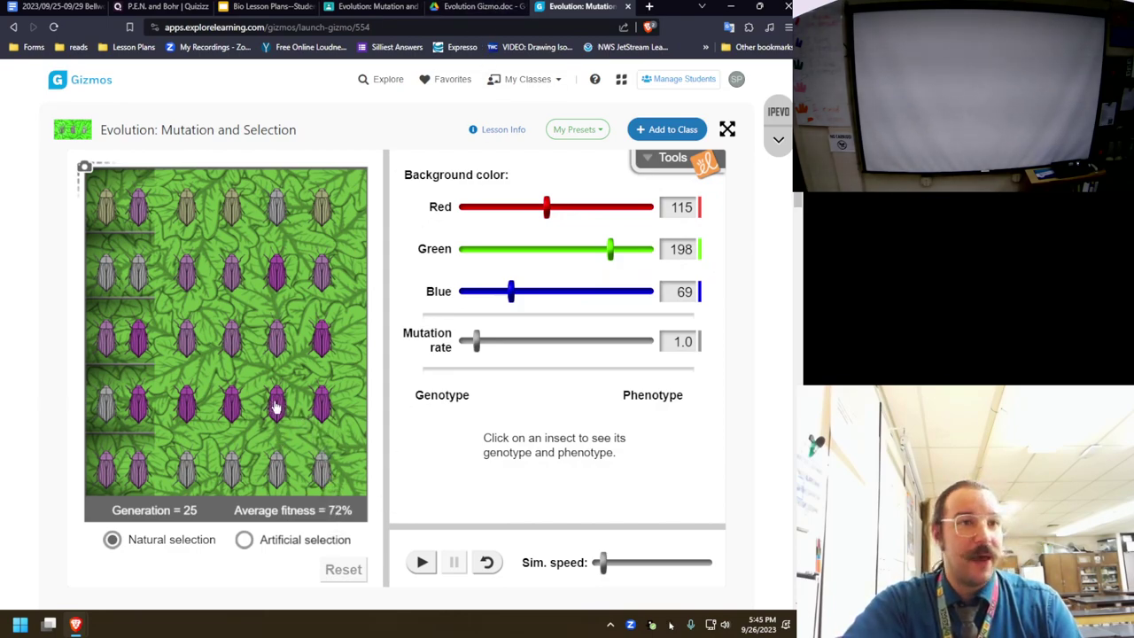
- Identify the fittest generation-25 bug (170/170/128, 82% fitness), then switch to the Evolution Gizmo.doc worksheet
{"action": "left_click", "coordinate": [276, 405]}
{"action": "left_click", "coordinate": [321, 403]}
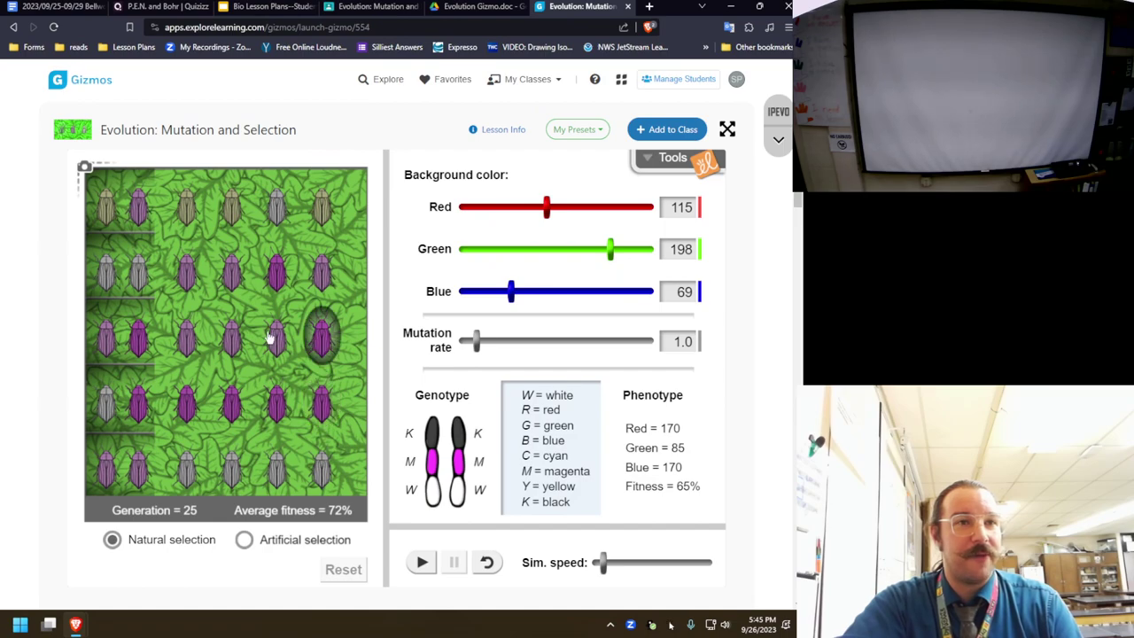
{"action": "left_click", "coordinate": [186, 275]}
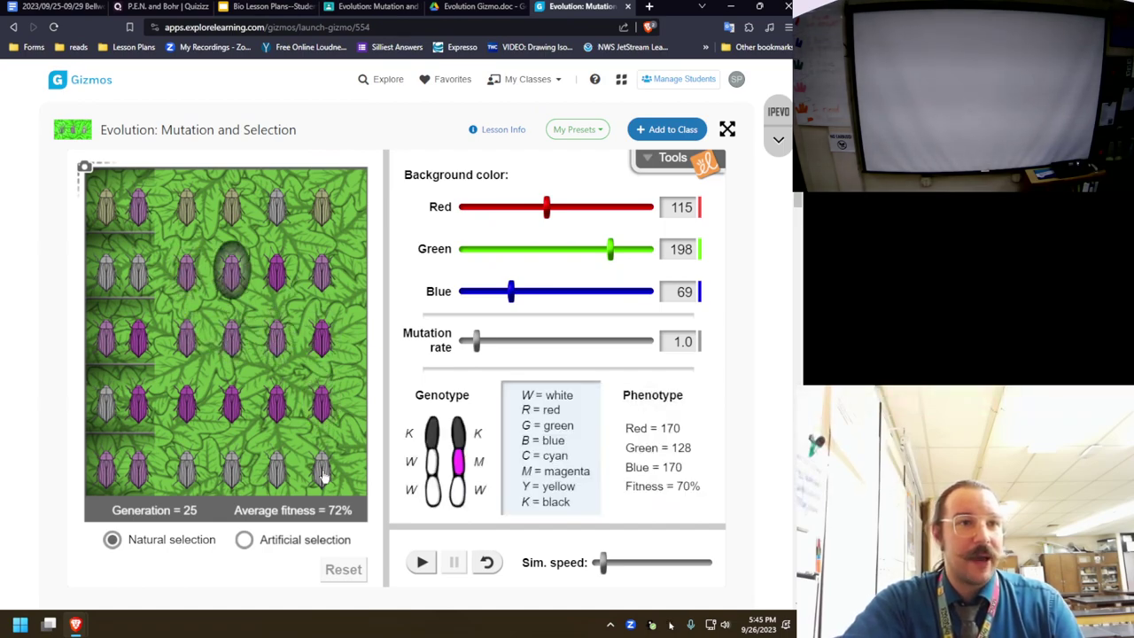
{"action": "left_click", "coordinate": [324, 475]}
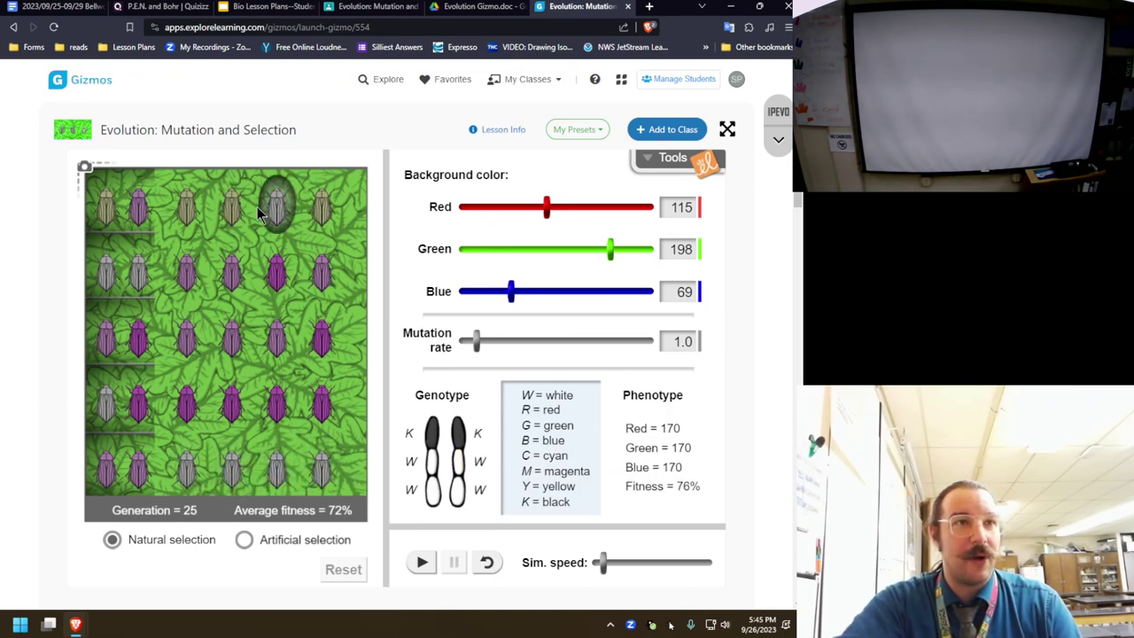
{"action": "mouse_move", "coordinate": [232, 210]}
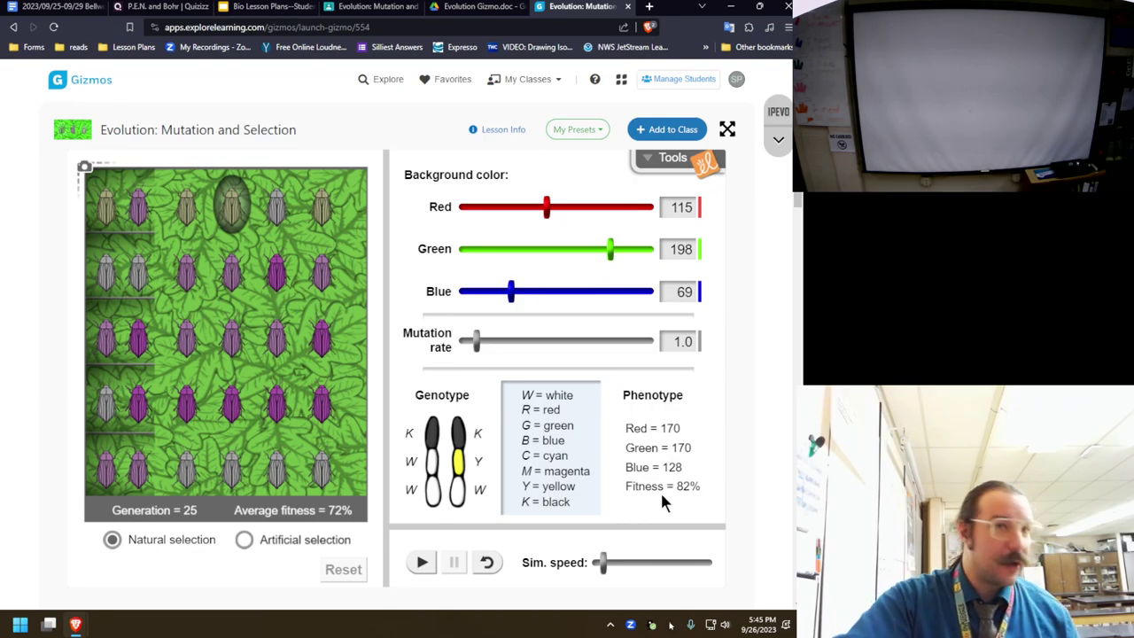
{"action": "left_click", "coordinate": [498, 7]}
- Review the worksheet's generation data table and the Describe questions
{"action": "scroll", "coordinate": [354, 416], "scroll_direction": "down", "scroll_amount": 3}
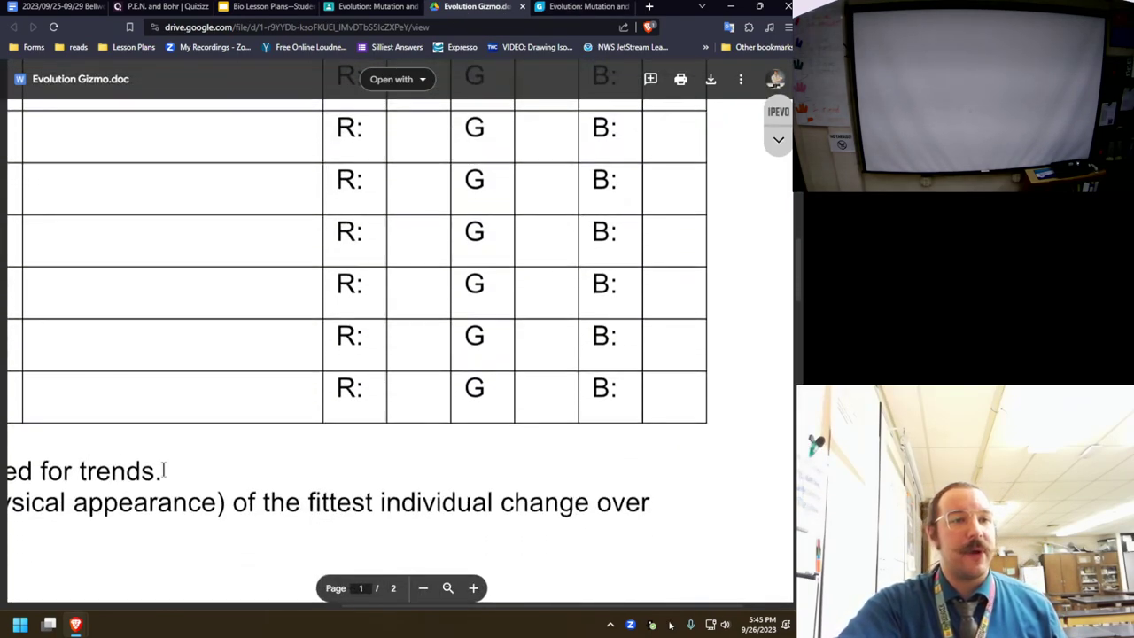
{"action": "scroll", "coordinate": [256, 466], "scroll_direction": "left", "scroll_amount": 3}
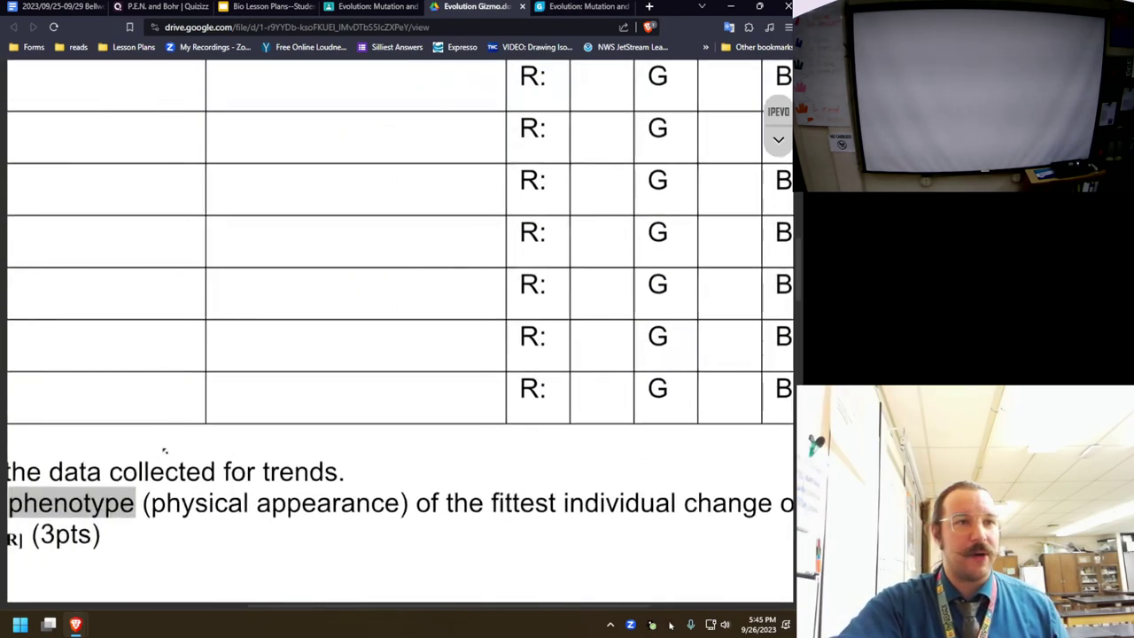
{"action": "scroll", "coordinate": [165, 448], "scroll_direction": "left", "scroll_amount": 5}
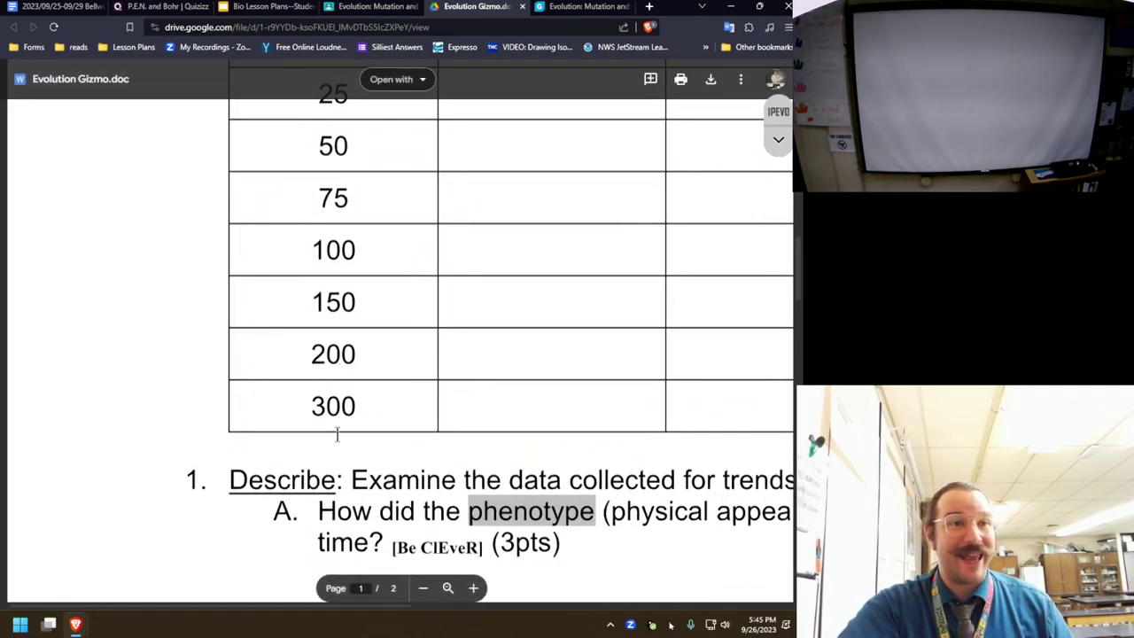
{"action": "scroll", "coordinate": [415, 540], "scroll_direction": "down", "scroll_amount": 3, "text": "ctrl"}
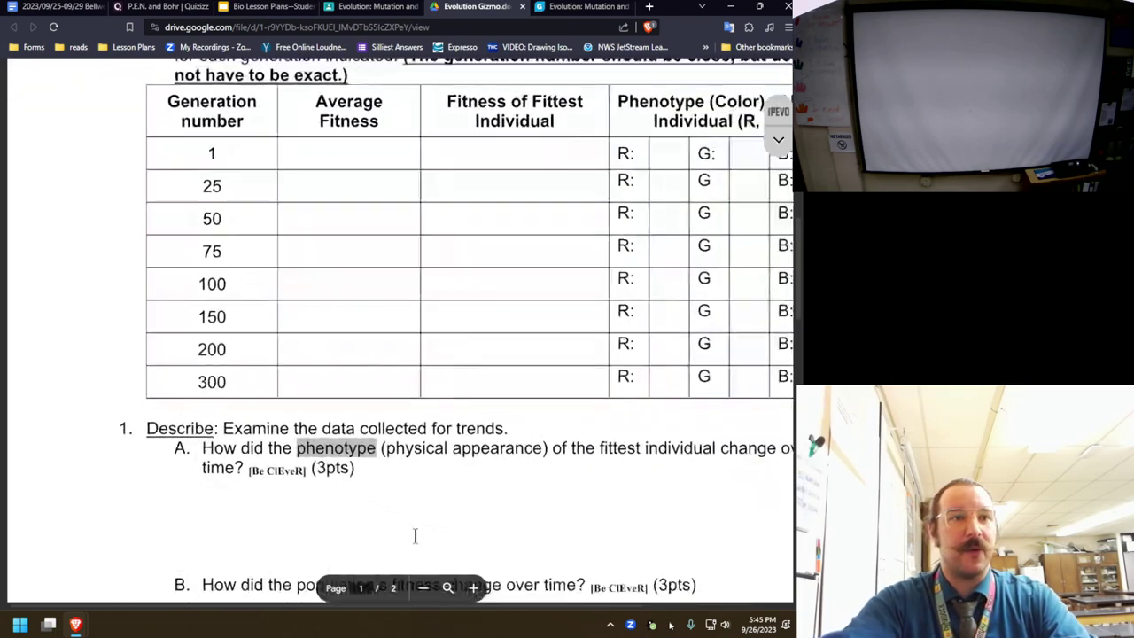
{"action": "scroll", "coordinate": [481, 465], "scroll_direction": "down", "scroll_amount": 1}
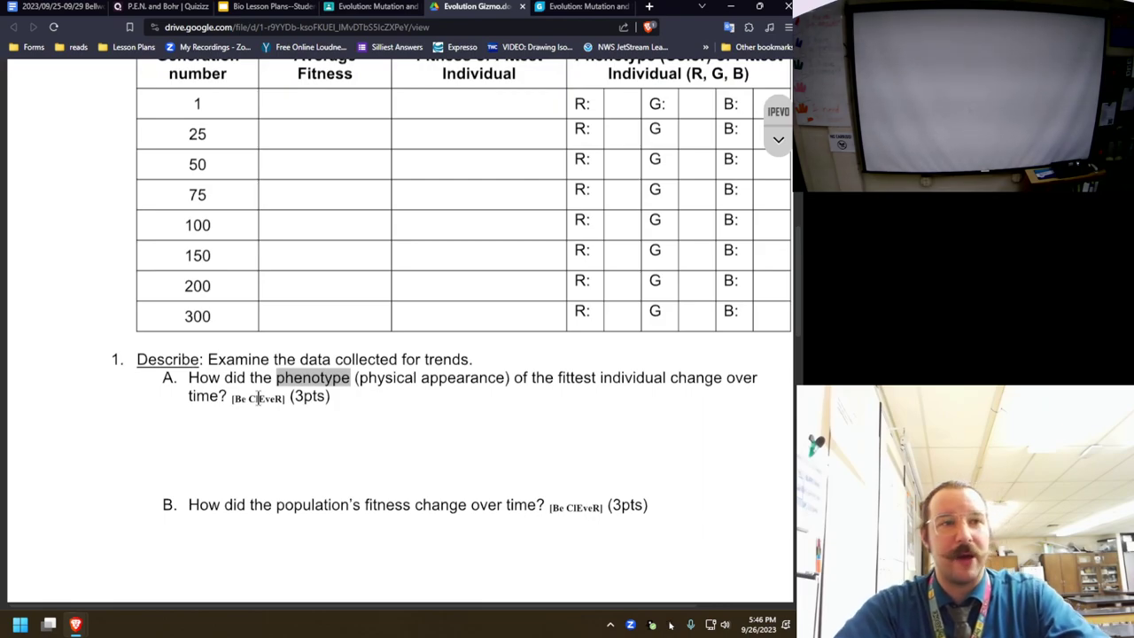
{"action": "scroll", "coordinate": [265, 403], "scroll_direction": "right", "scroll_amount": 3}
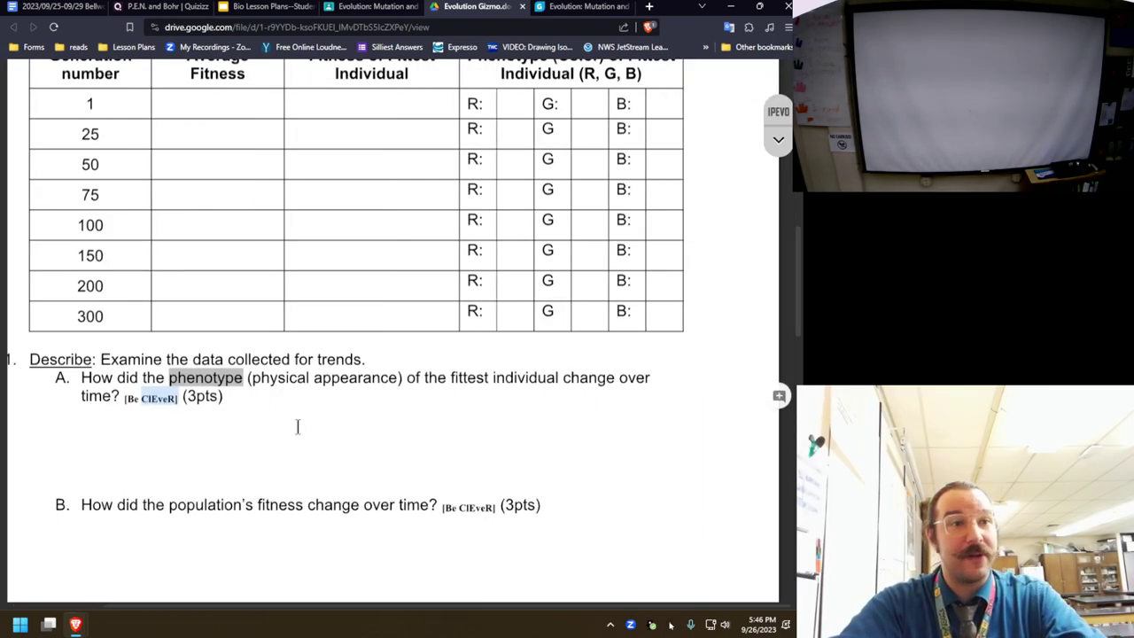
- Select question A's [Be ClEveR] (3pts) note and scroll on to page 2's Predict question
{"action": "left_click", "coordinate": [202, 416]}
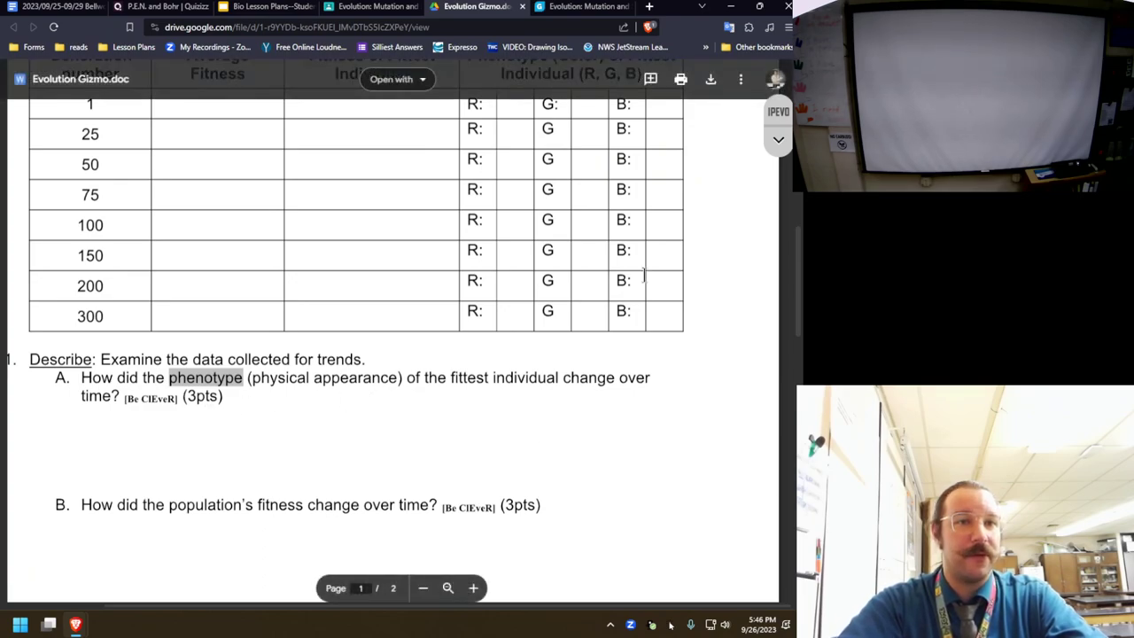
{"action": "left_click_drag", "start_coordinate": [169, 404], "coordinate": [218, 401]}
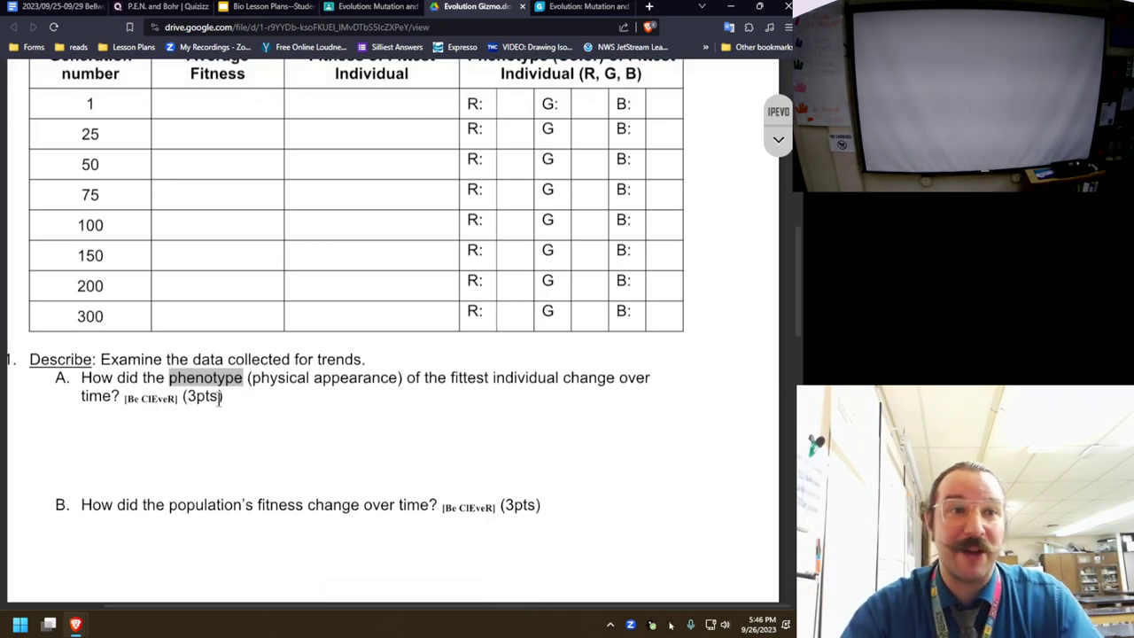
{"action": "scroll", "coordinate": [259, 387], "scroll_direction": "down", "scroll_amount": 2}
{"action": "scroll", "coordinate": [259, 386], "scroll_direction": "down", "scroll_amount": 1}
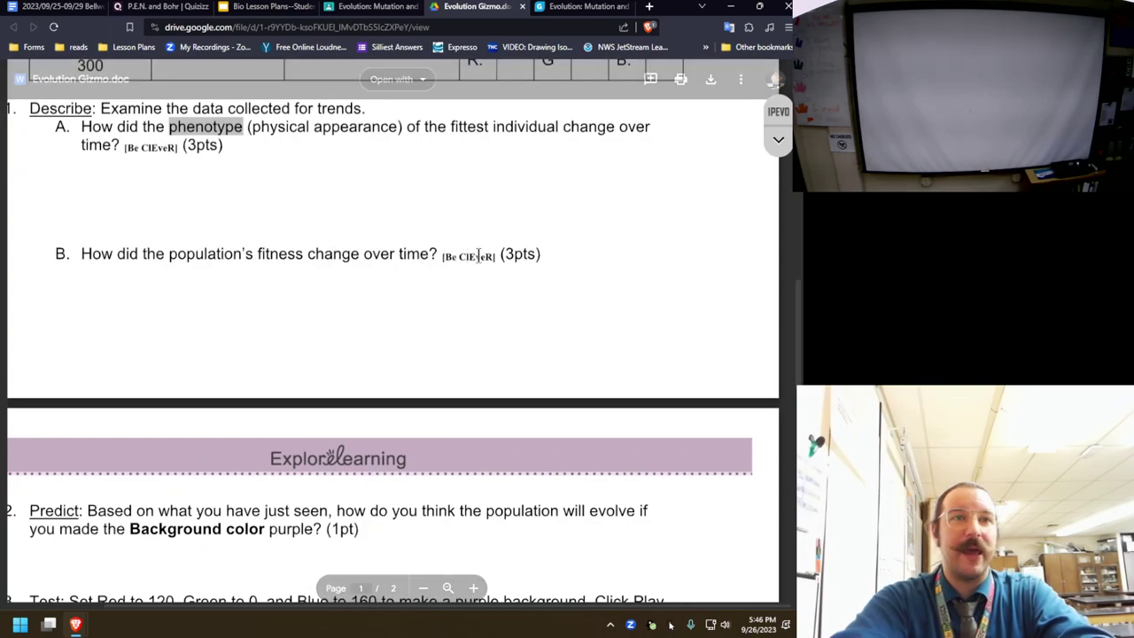
{"action": "scroll", "coordinate": [474, 259], "scroll_direction": "up", "scroll_amount": 2}
{"action": "scroll", "coordinate": [443, 235], "scroll_direction": "up", "scroll_amount": 1}
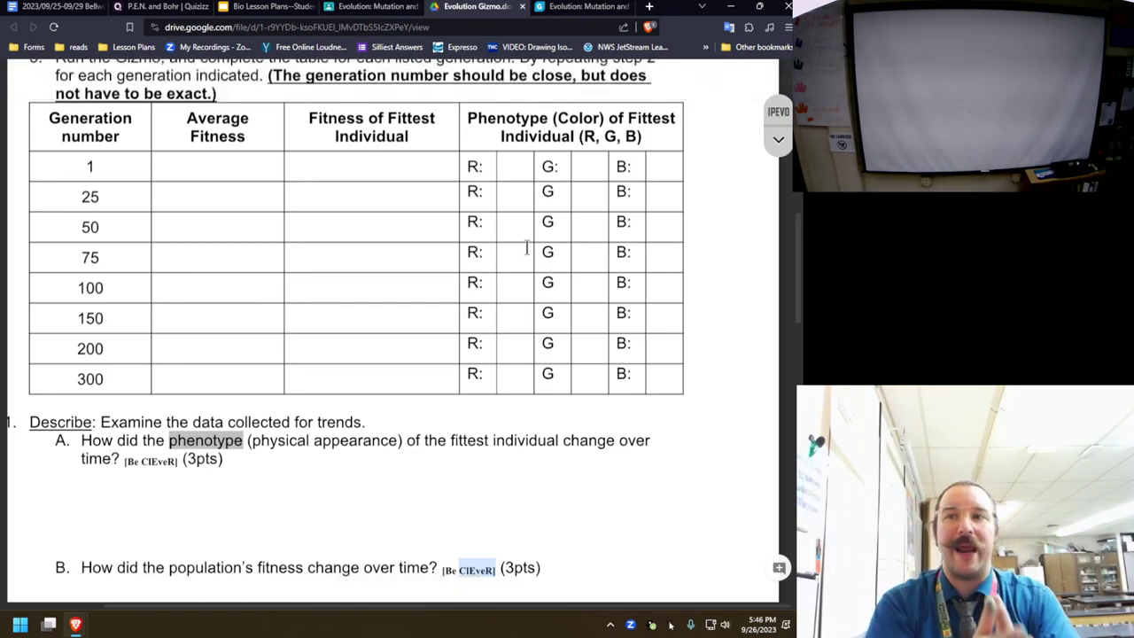
{"action": "scroll", "coordinate": [530, 237], "scroll_direction": "down", "scroll_amount": 2}
{"action": "scroll", "coordinate": [525, 241], "scroll_direction": "down", "scroll_amount": 2}
- Scroll through page 2 and select question 3's [Be ClEveR] (3pts) note
{"action": "scroll", "coordinate": [463, 223], "scroll_direction": "down", "scroll_amount": 2}
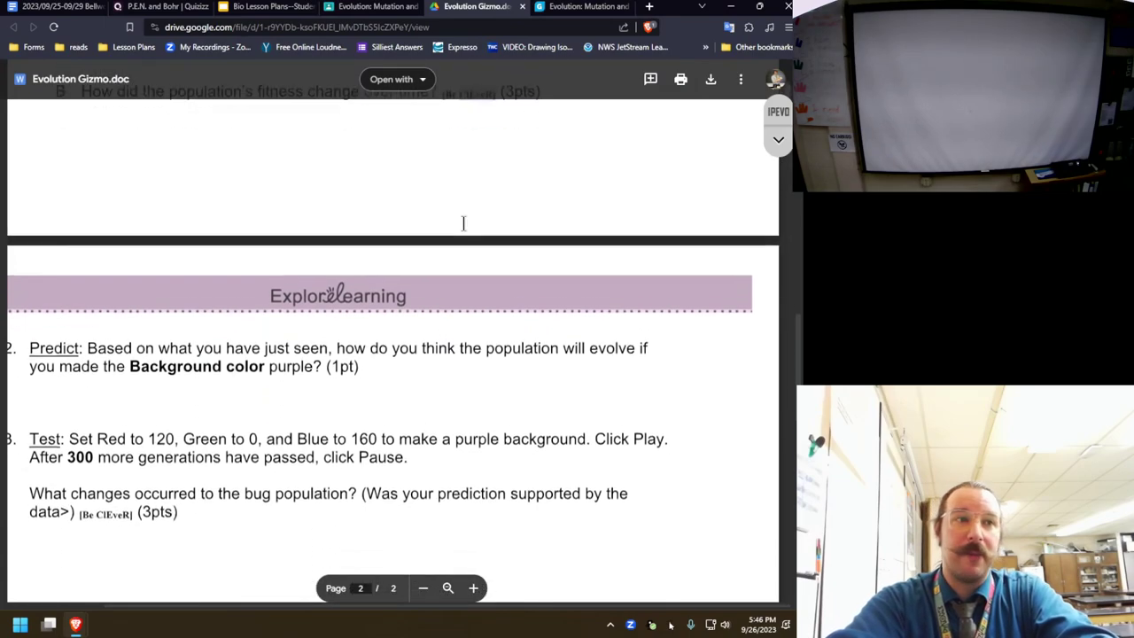
{"action": "scroll", "coordinate": [454, 232], "scroll_direction": "down", "scroll_amount": 2}
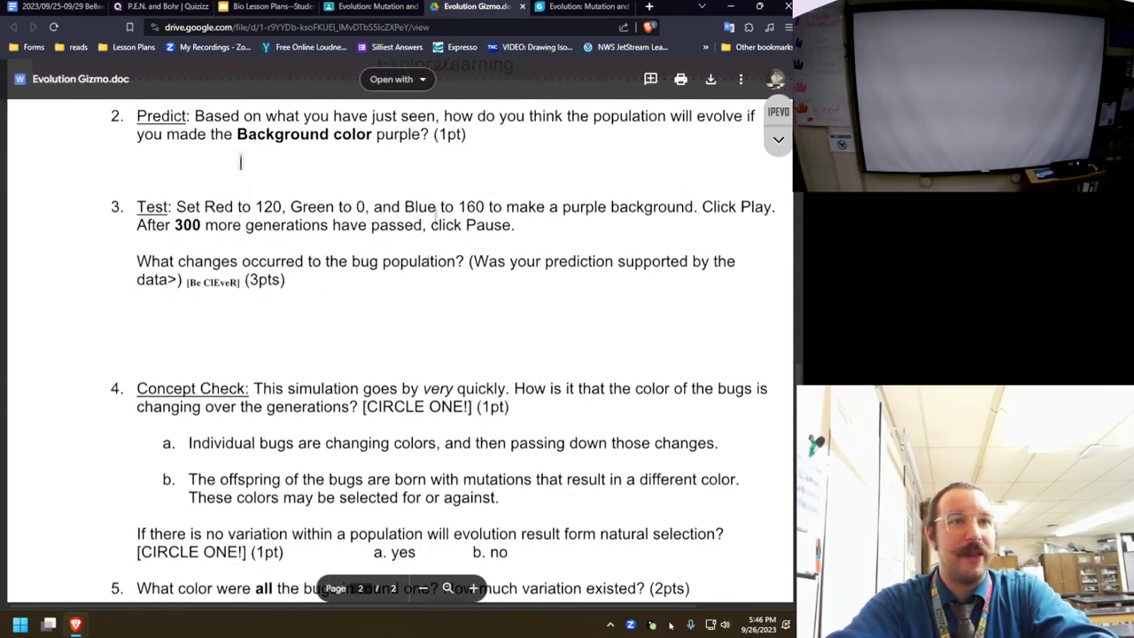
{"action": "left_click_drag", "start_coordinate": [187, 279], "coordinate": [221, 286]}
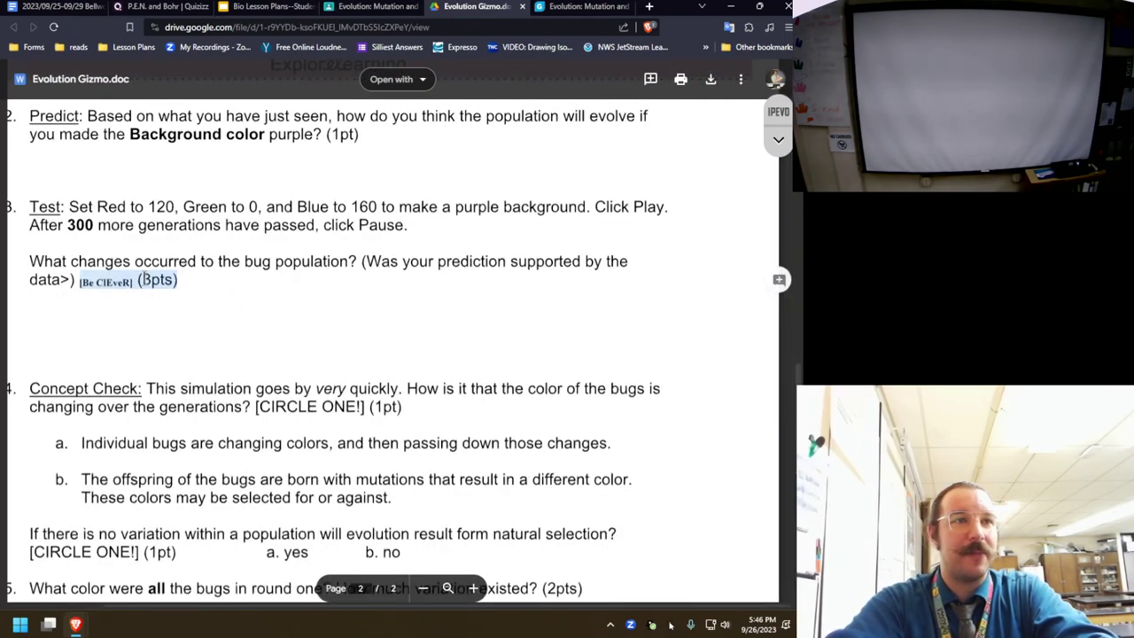
{"action": "left_click", "coordinate": [77, 288]}
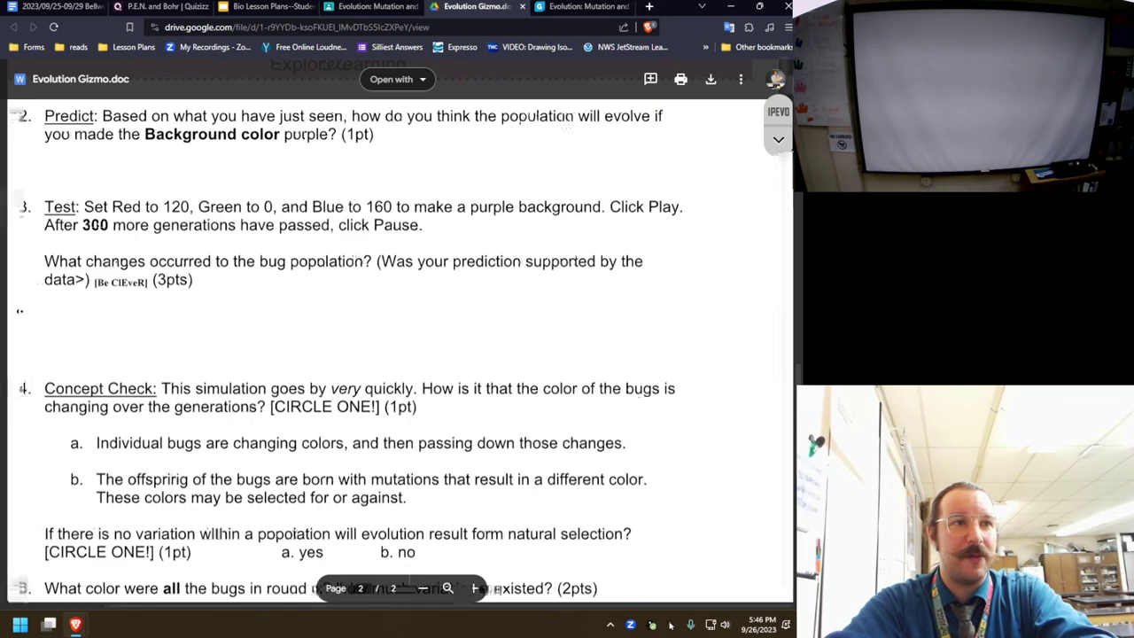
- Enlarge the worksheet text and scroll down to question 8 about the katydid picture
{"action": "left_click", "coordinate": [473, 589]}
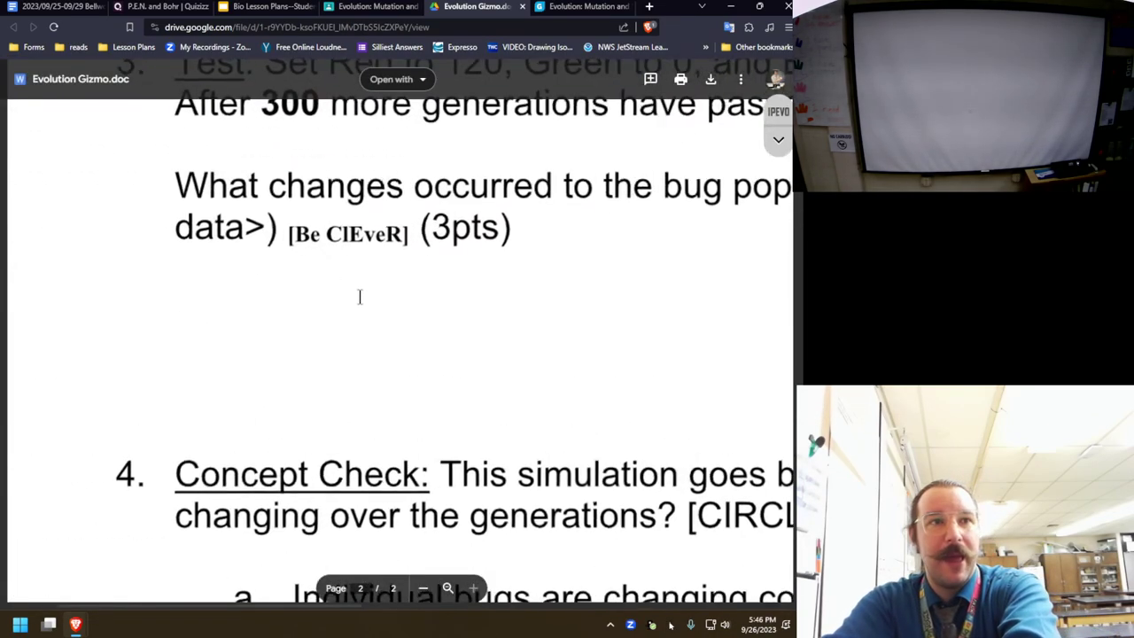
{"action": "scroll", "coordinate": [354, 354], "scroll_direction": "up", "scroll_amount": 3}
{"action": "scroll", "coordinate": [344, 420], "scroll_direction": "up", "scroll_amount": 3}
{"action": "scroll", "coordinate": [343, 421], "scroll_direction": "right", "scroll_amount": 3}
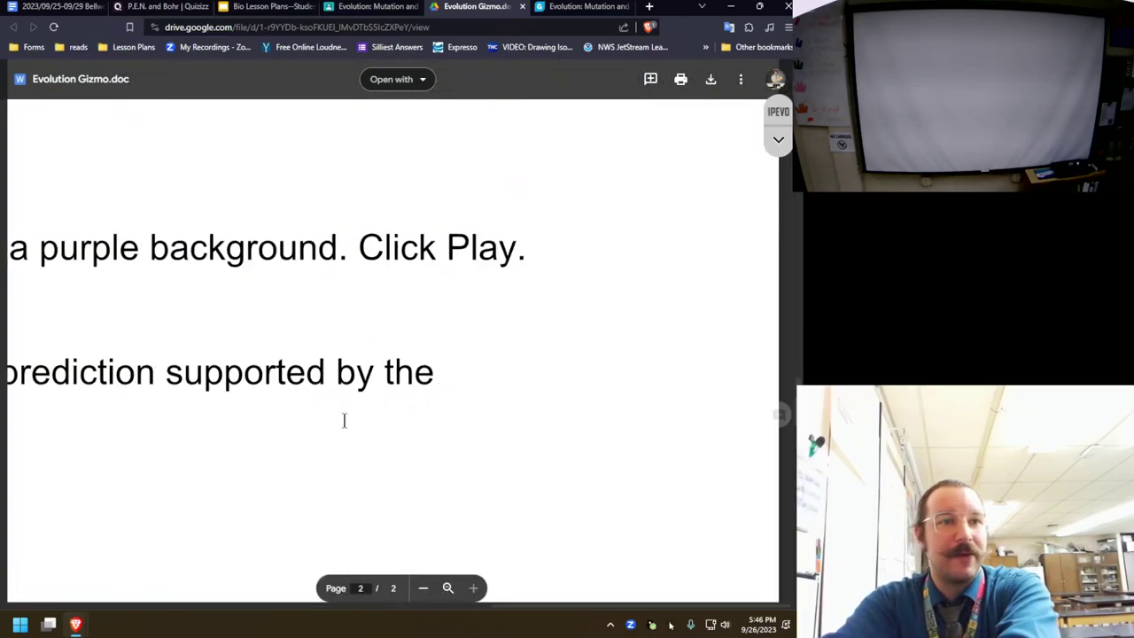
{"action": "scroll", "coordinate": [344, 421], "scroll_direction": "down", "scroll_amount": 3}
{"action": "scroll", "coordinate": [543, 464], "scroll_direction": "left", "scroll_amount": 3}
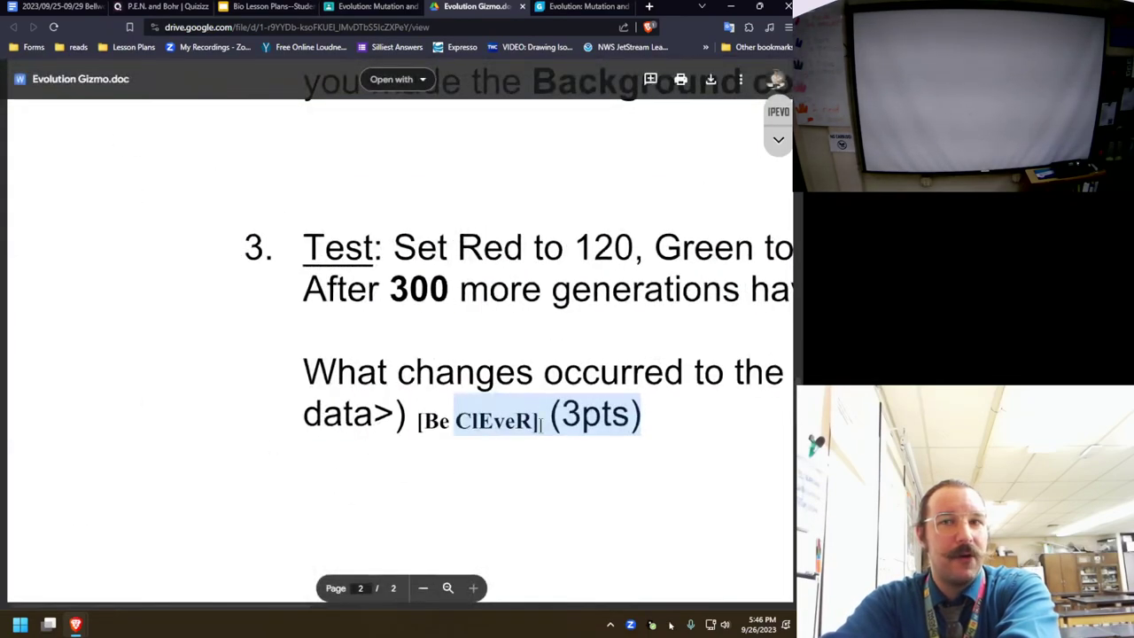
{"action": "scroll", "coordinate": [531, 372], "scroll_direction": "down", "scroll_amount": 2}
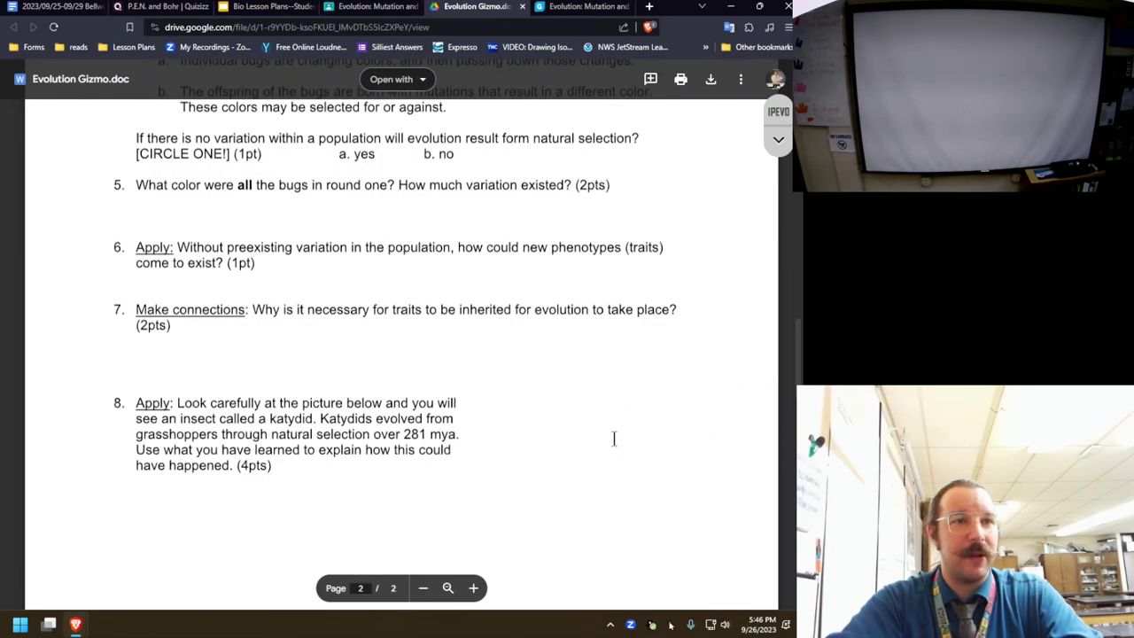
{"action": "scroll", "coordinate": [531, 399], "scroll_direction": "down", "scroll_amount": 2}
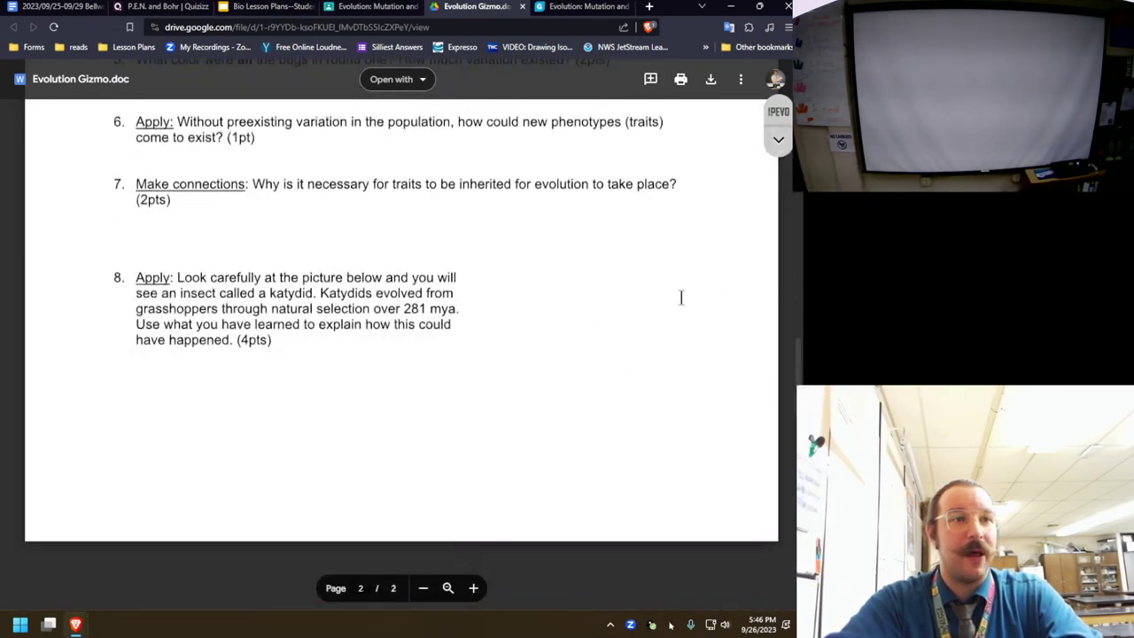
- View the kdid.png katydid photo attached to the Classroom assignment, then close it
{"action": "left_click", "coordinate": [355, 7]}
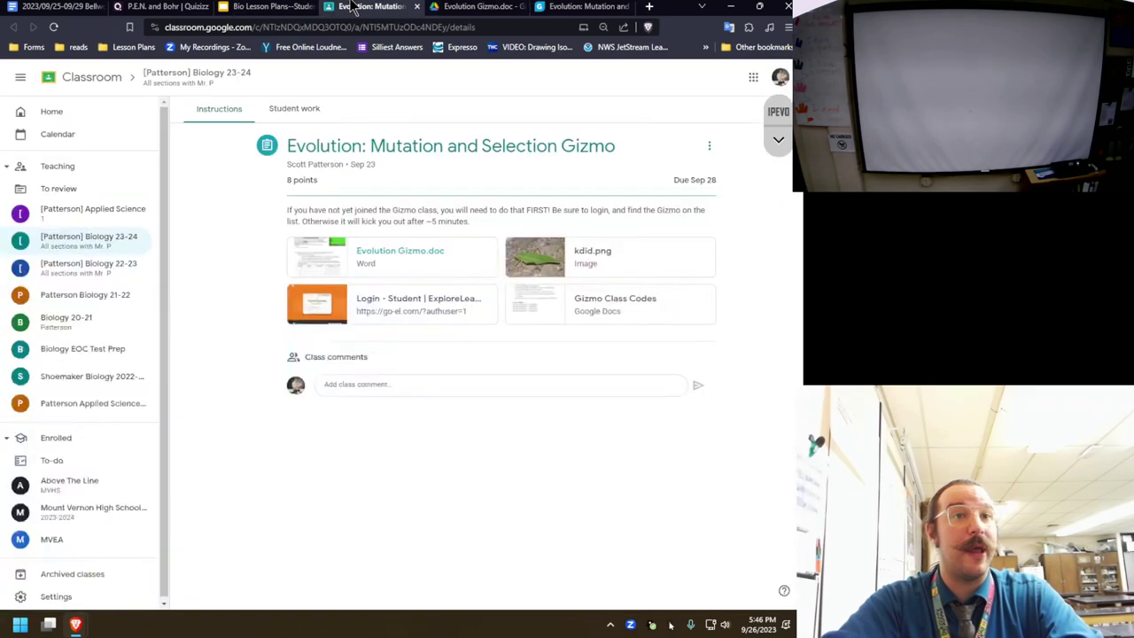
{"action": "left_click", "coordinate": [573, 263]}
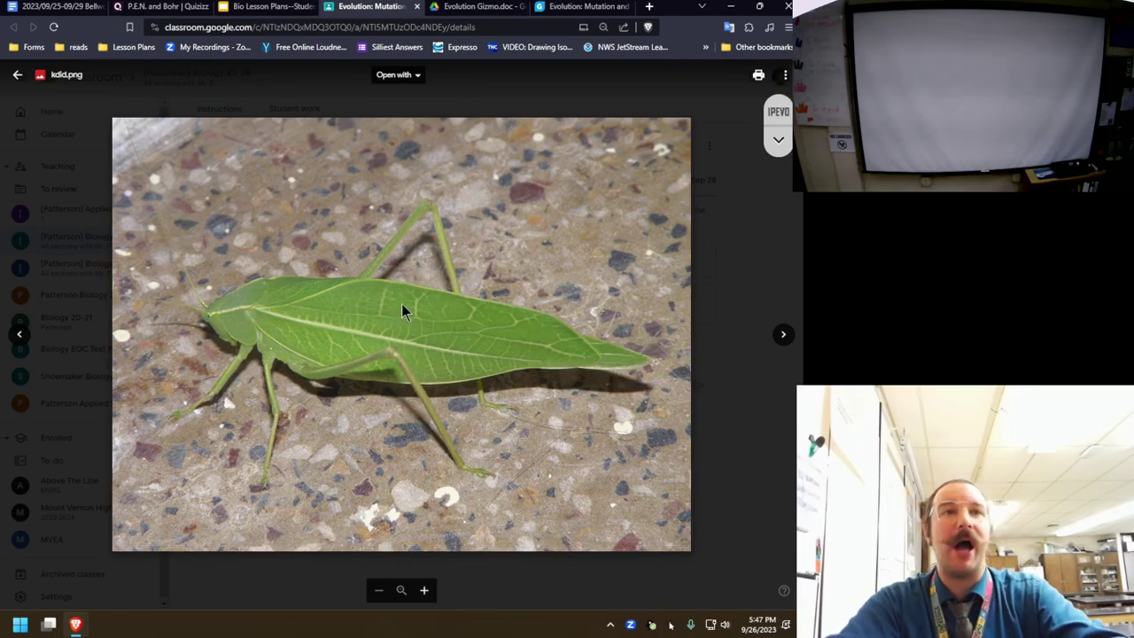
{"action": "left_click", "coordinate": [770, 268]}
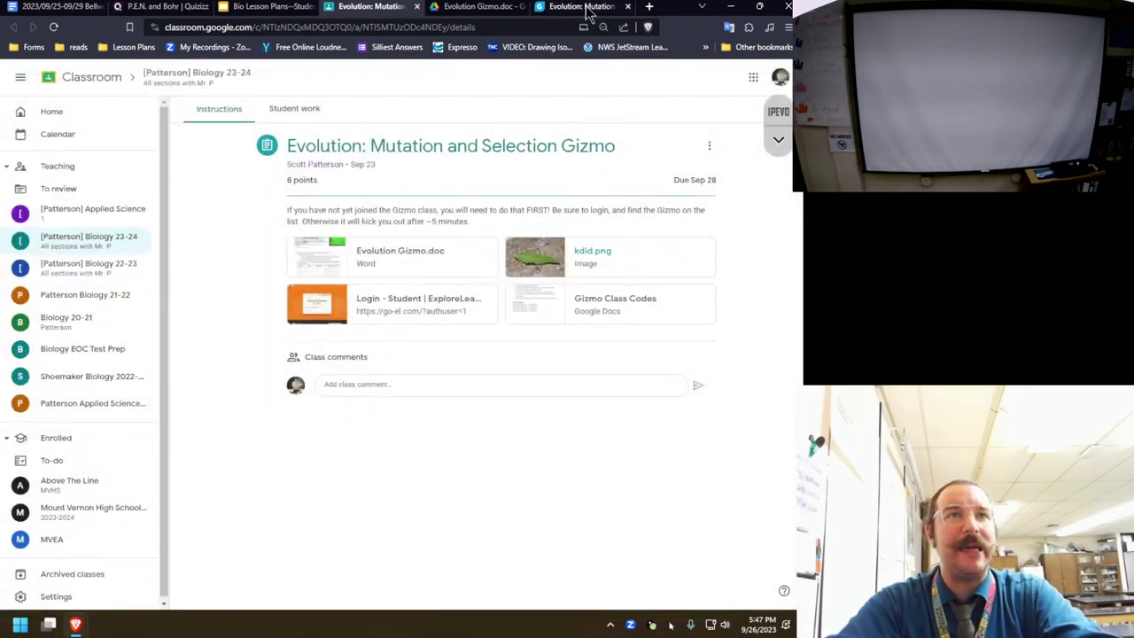
{"action": "left_click", "coordinate": [479, 6]}
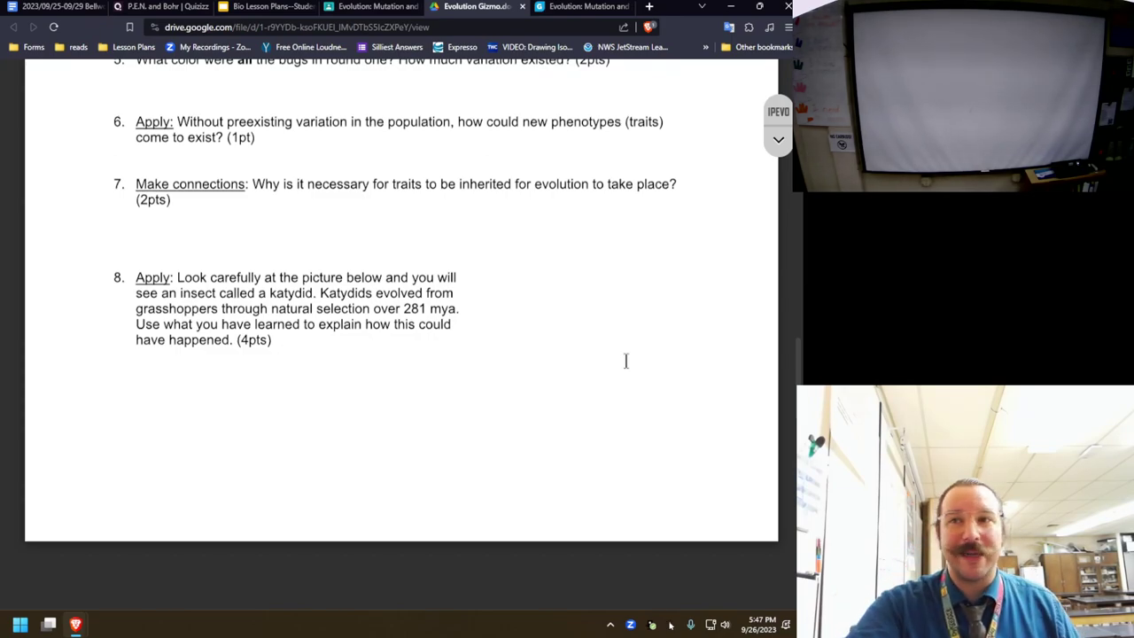
{"action": "scroll", "coordinate": [556, 322], "scroll_direction": "up", "scroll_amount": 5}
{"action": "scroll", "coordinate": [556, 322], "scroll_direction": "down", "scroll_amount": 5}
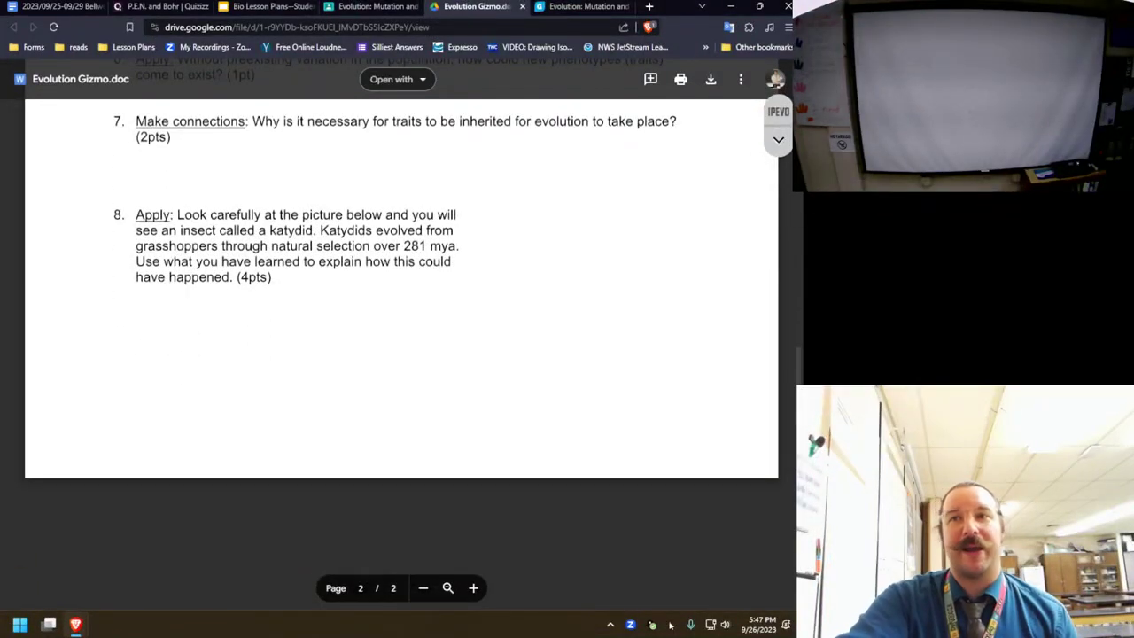